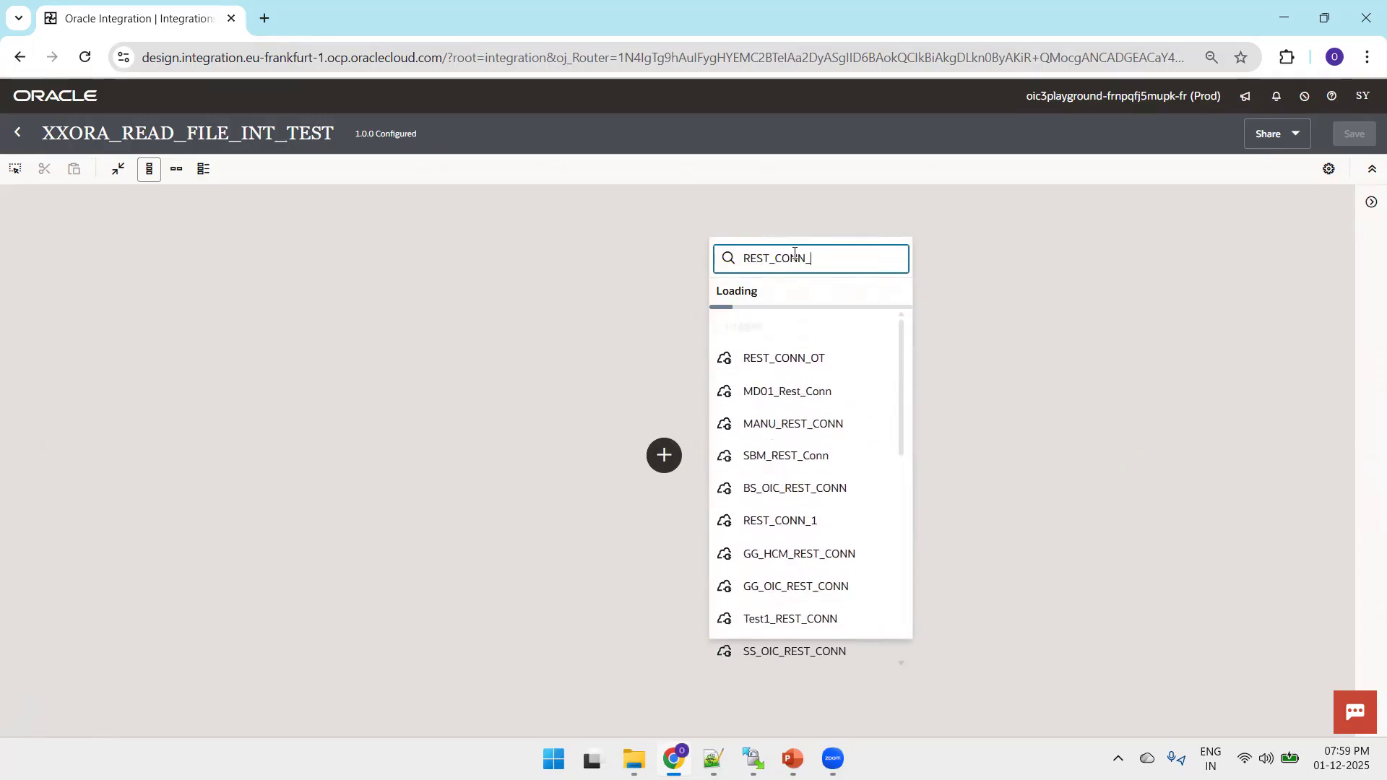
Add REST_CONN_OT as the trigger, name its endpoint ReadAFile and enter a short description of reading a file.
click(792, 356)
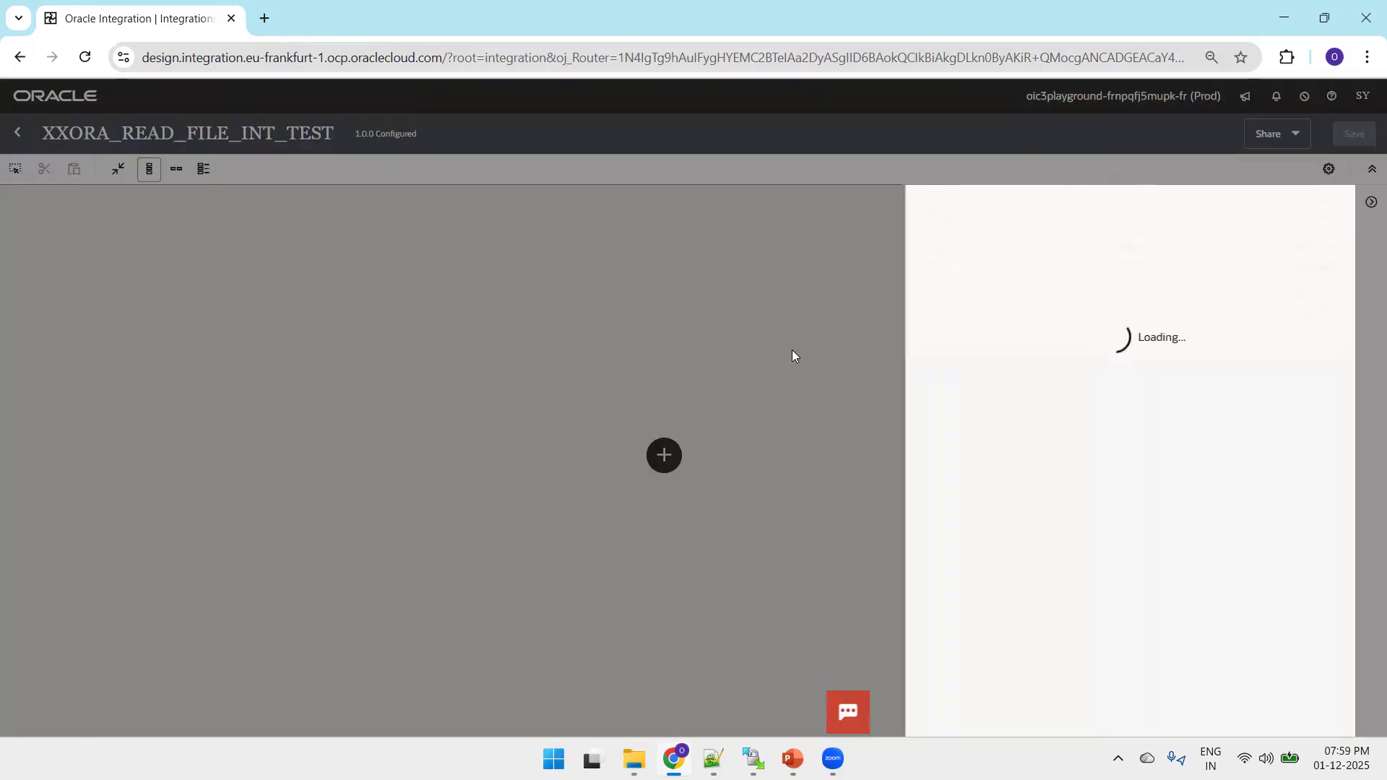
click(961, 271)
text(ReadAFile)
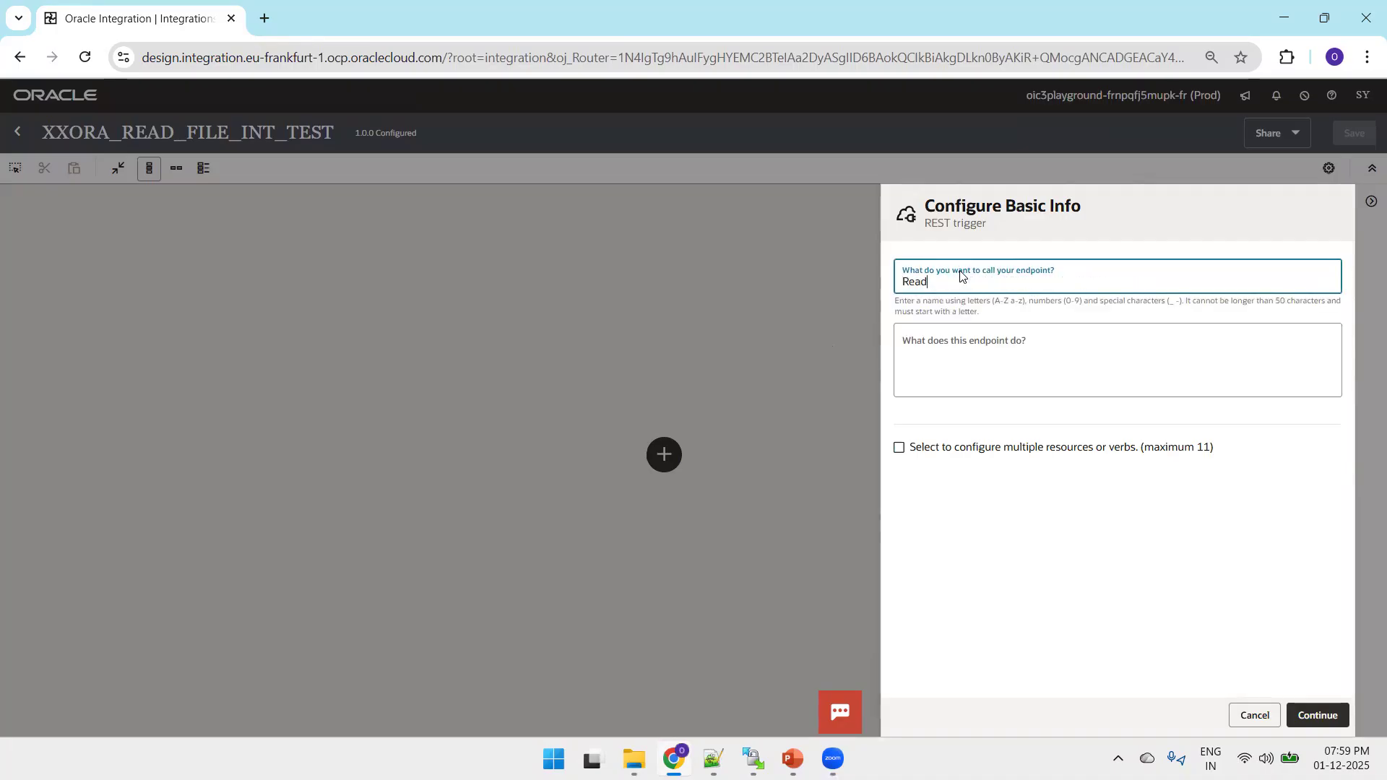
click(962, 338)
text(rea)
key(BackSpace)
text(Read a fo;e)
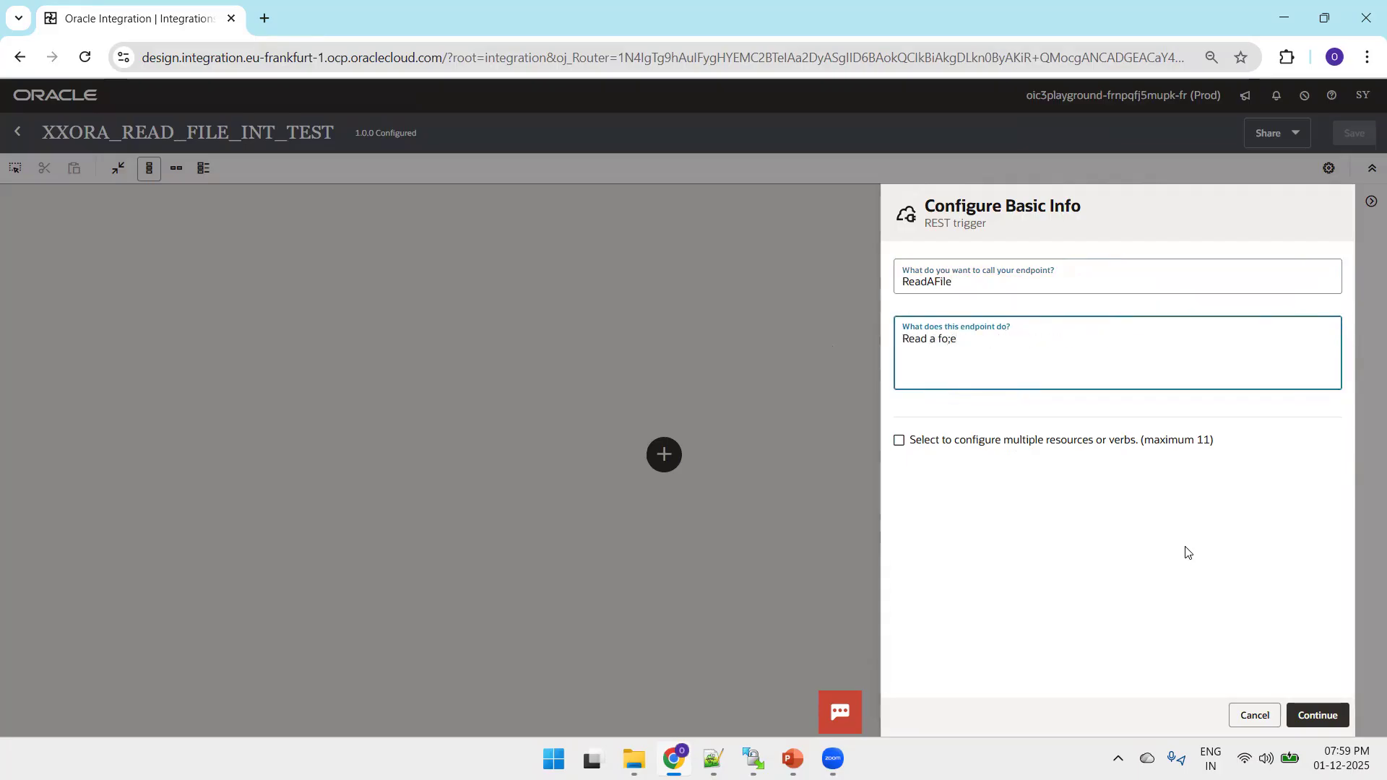
click(1310, 715)
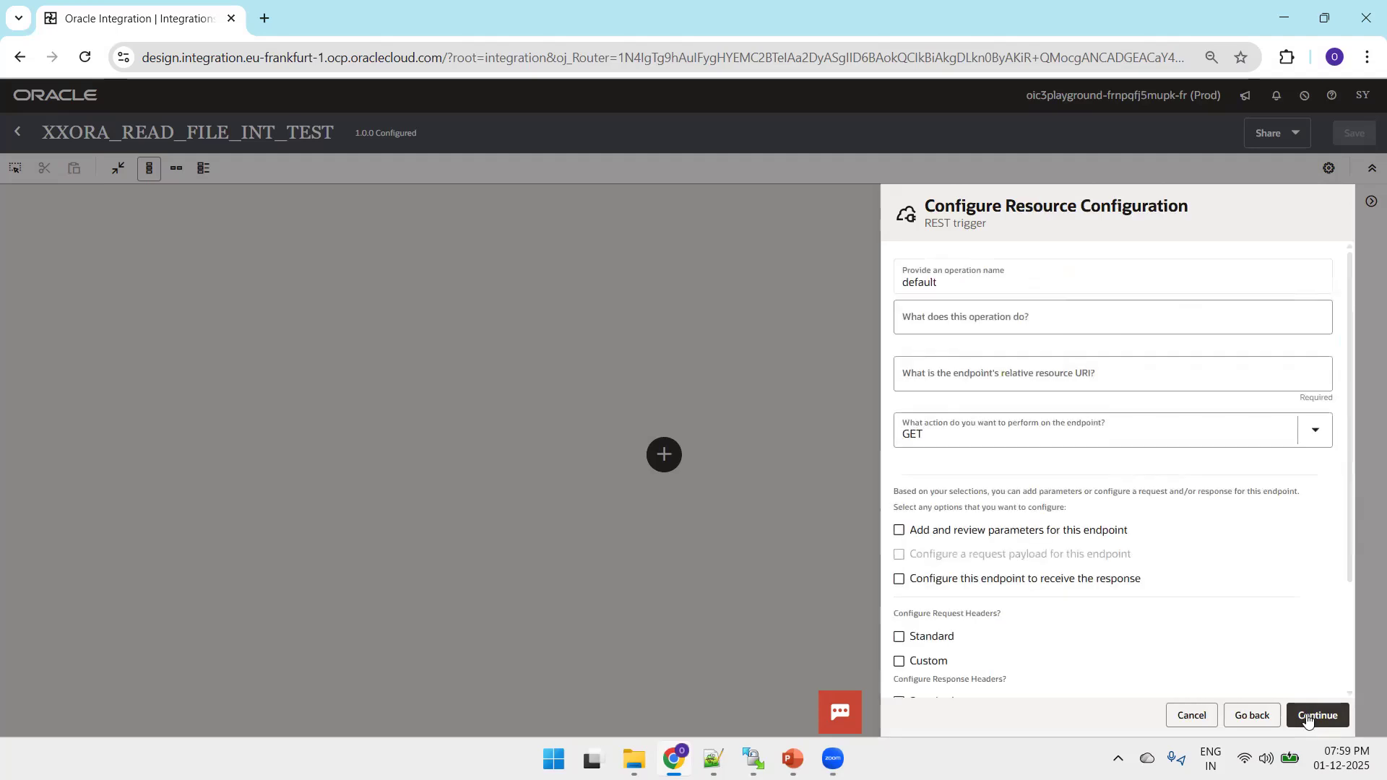
Set the trigger's relative resource URI to / with the GET action and finish the REST trigger configuration.
click(979, 373)
text(/)
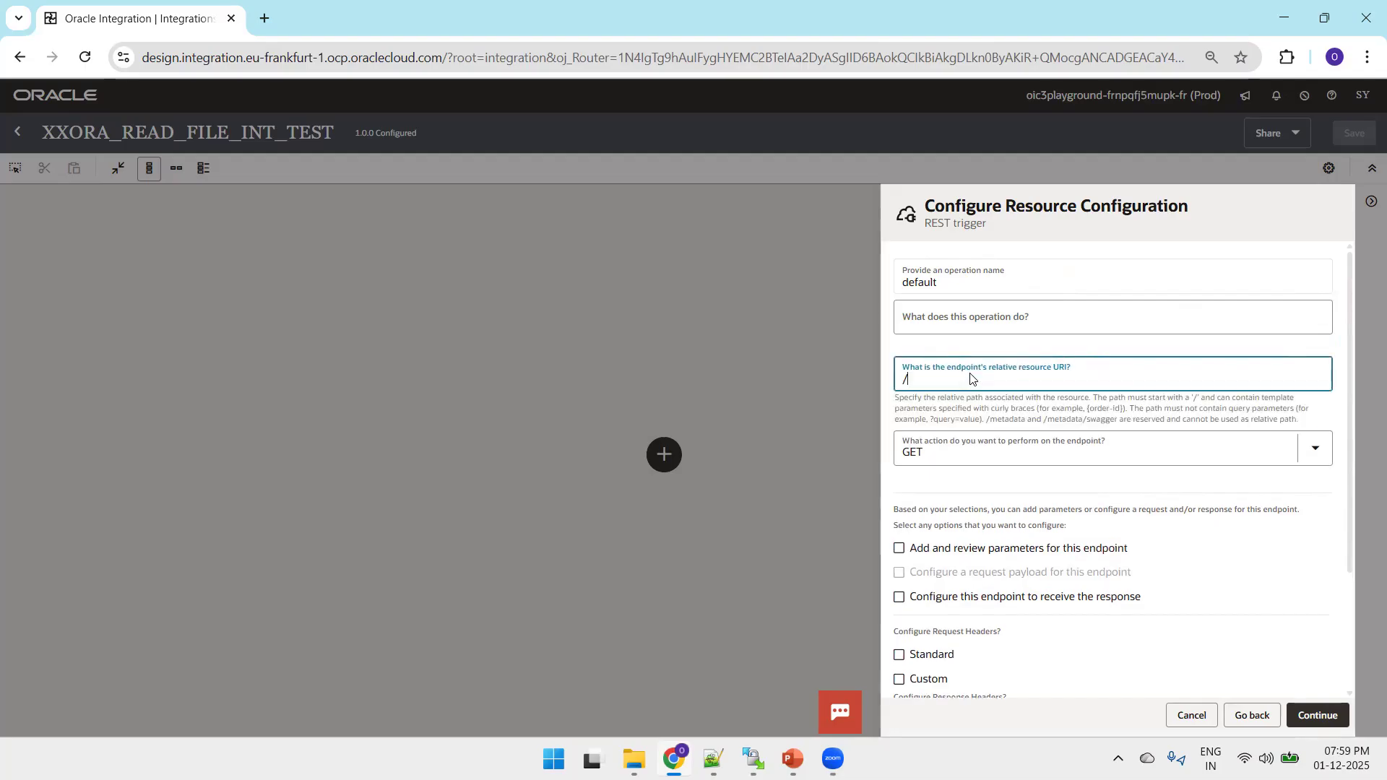
click(1300, 711)
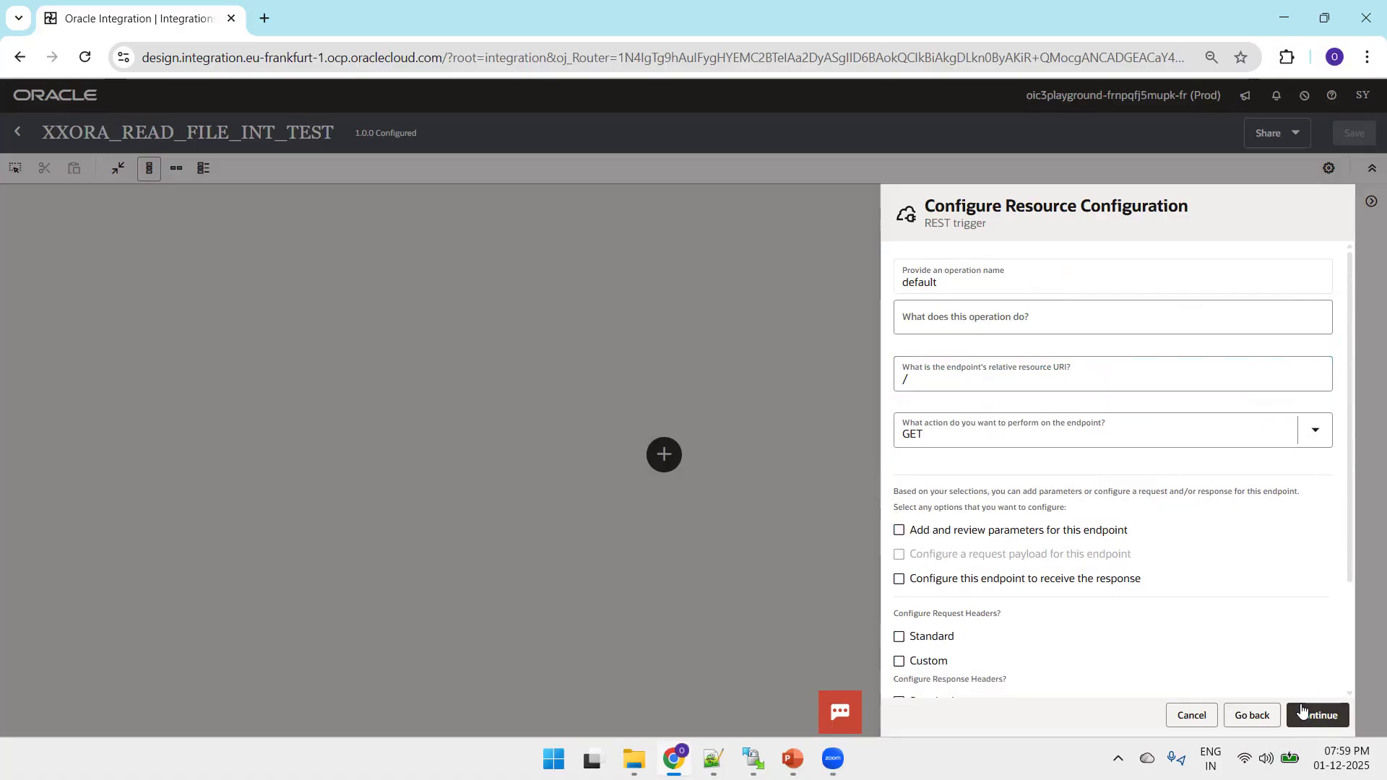
click(1312, 714)
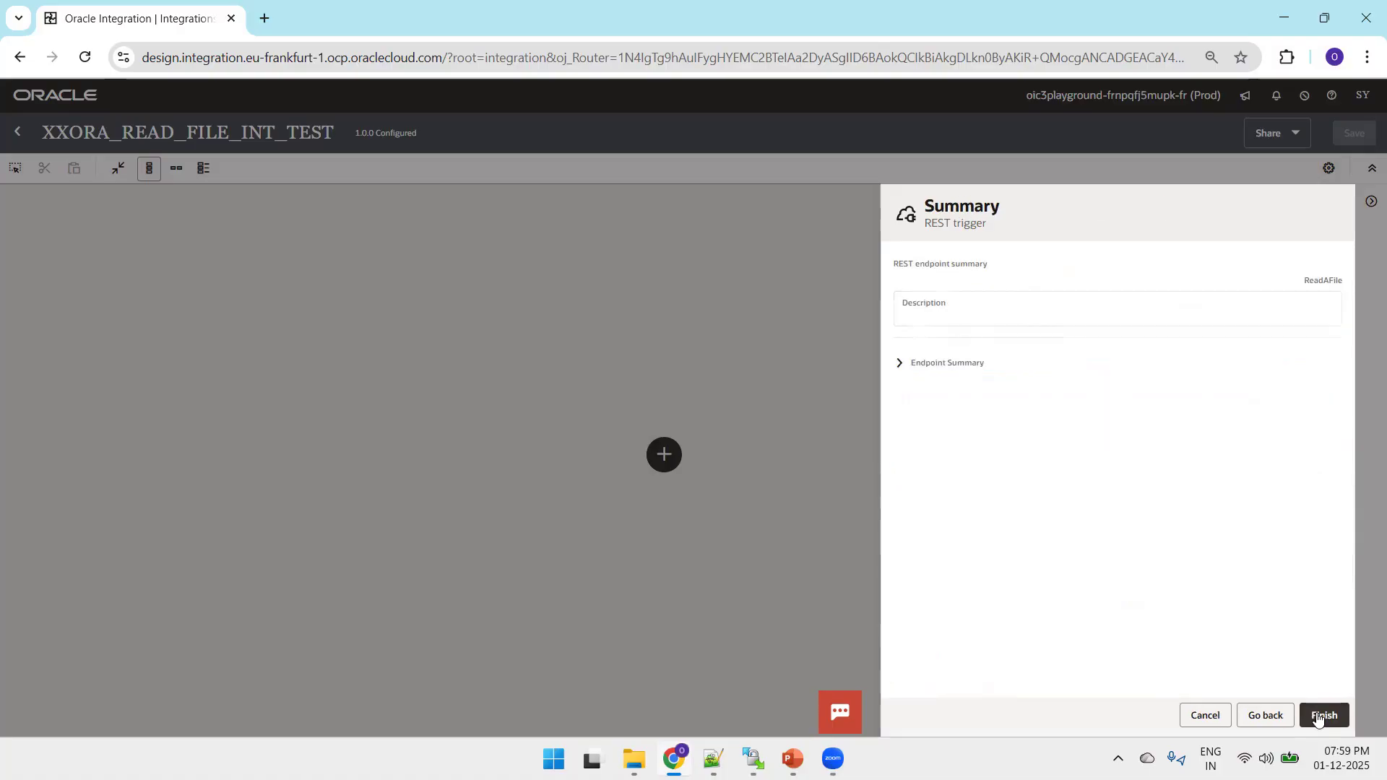
click(1317, 716)
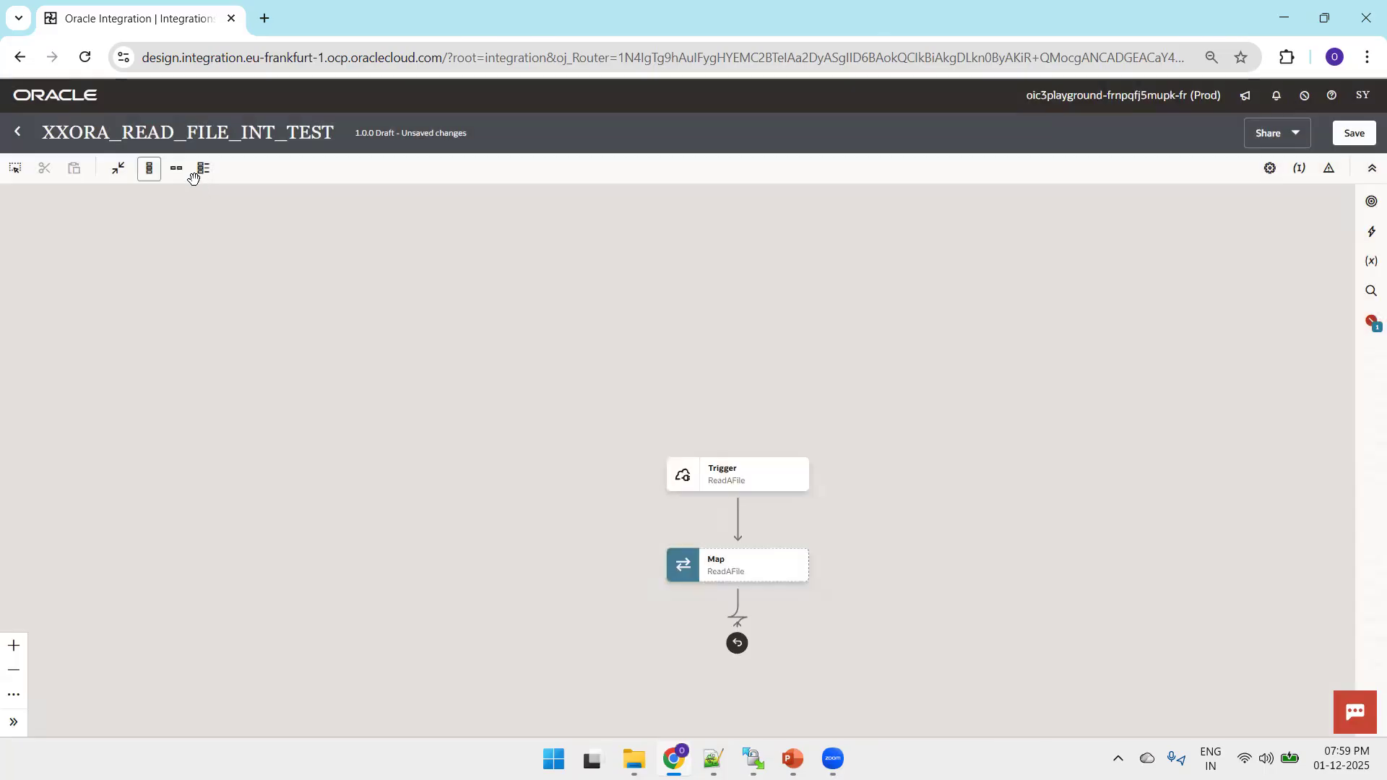
Switch the flow to the horizontal layout and add an FTP_CONN_OT invoke after the ReadAFile map.
click(176, 169)
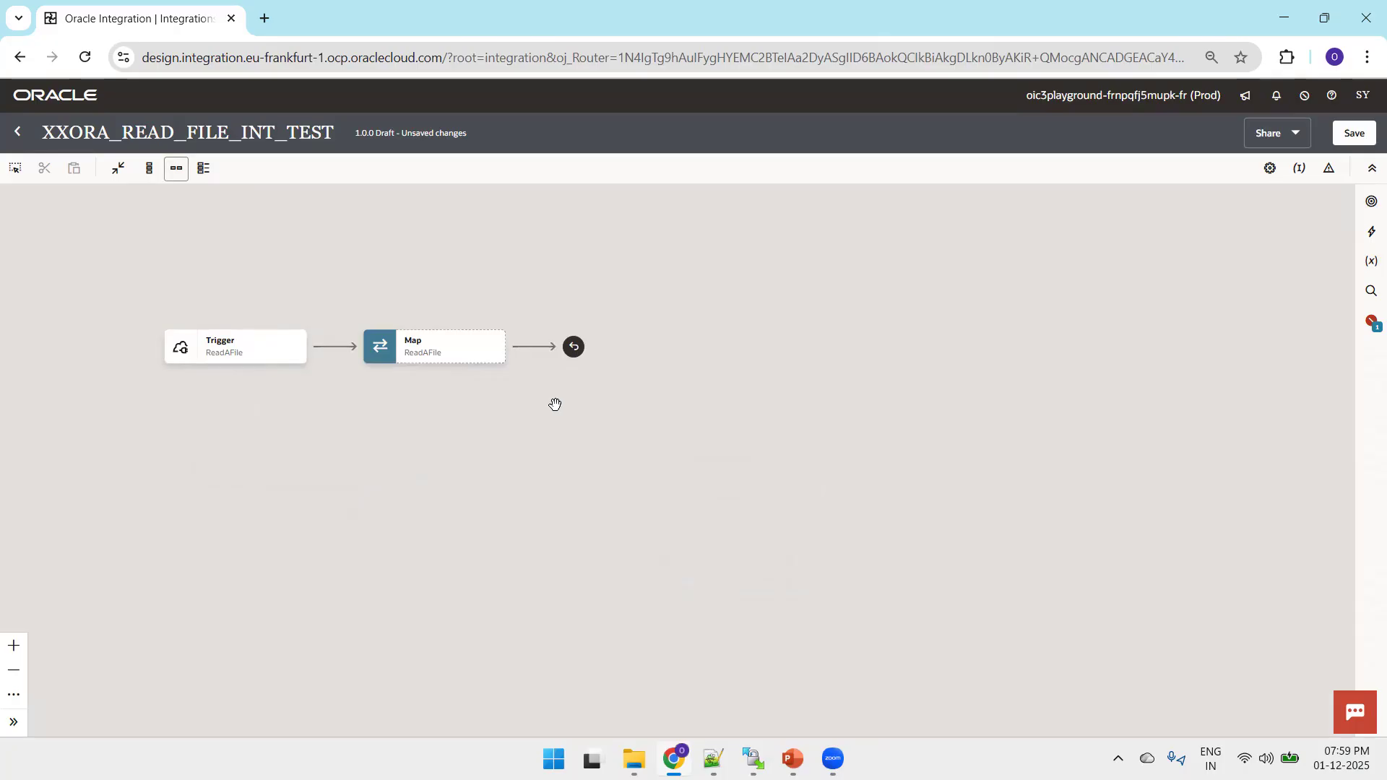
mouse_move(532, 356)
click(533, 348)
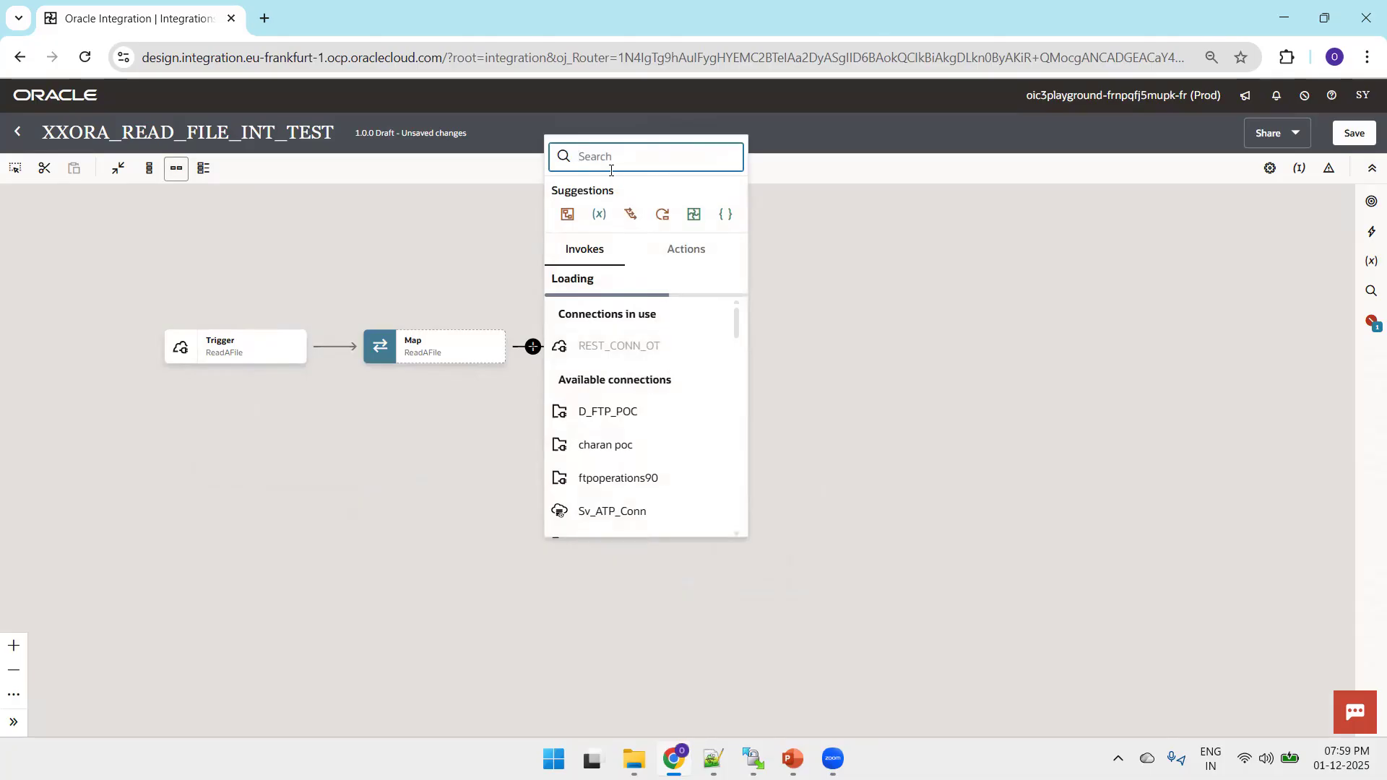
text(FTP_C)
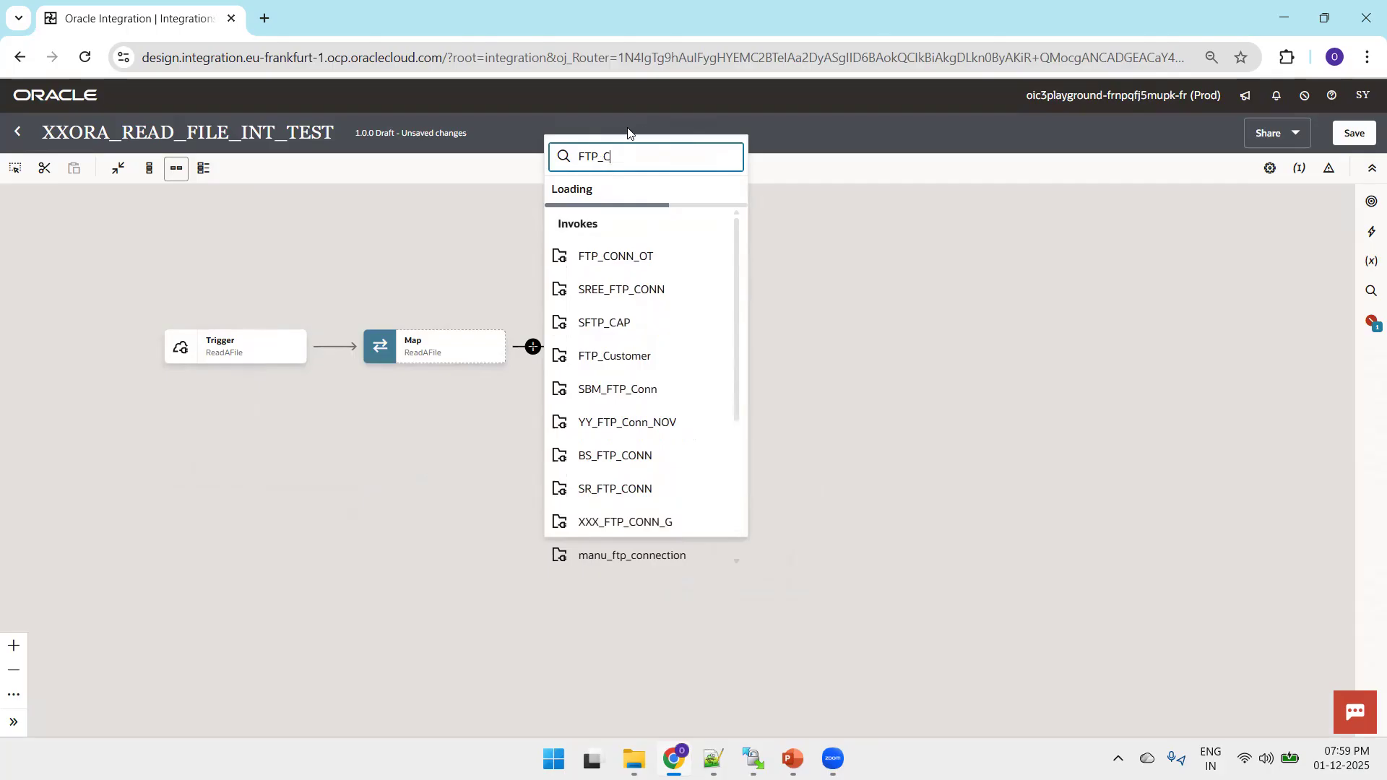
click(636, 265)
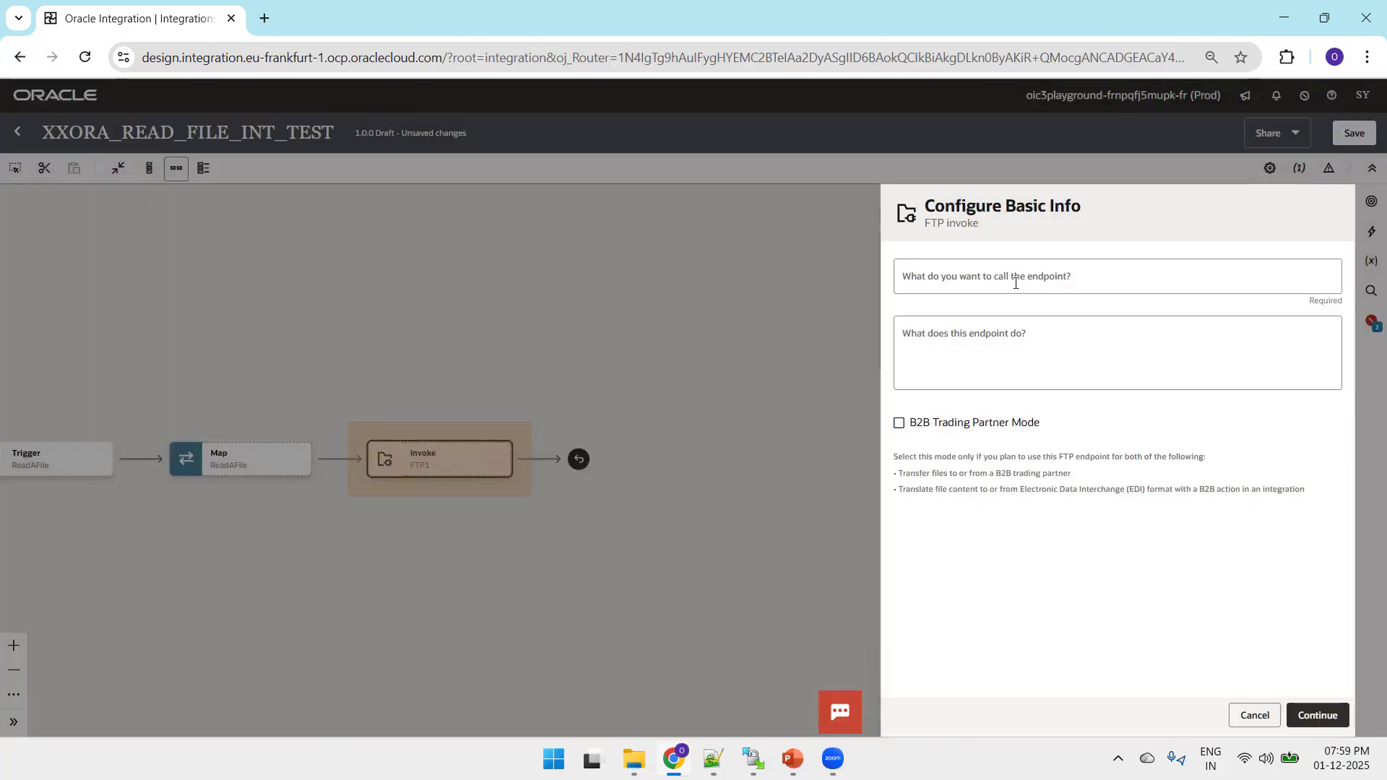
Name the FTP invoke endpoint ReadAFileFromFTP and use the same text as its description.
click(1015, 284)
text(ReadAFileFromFTP)
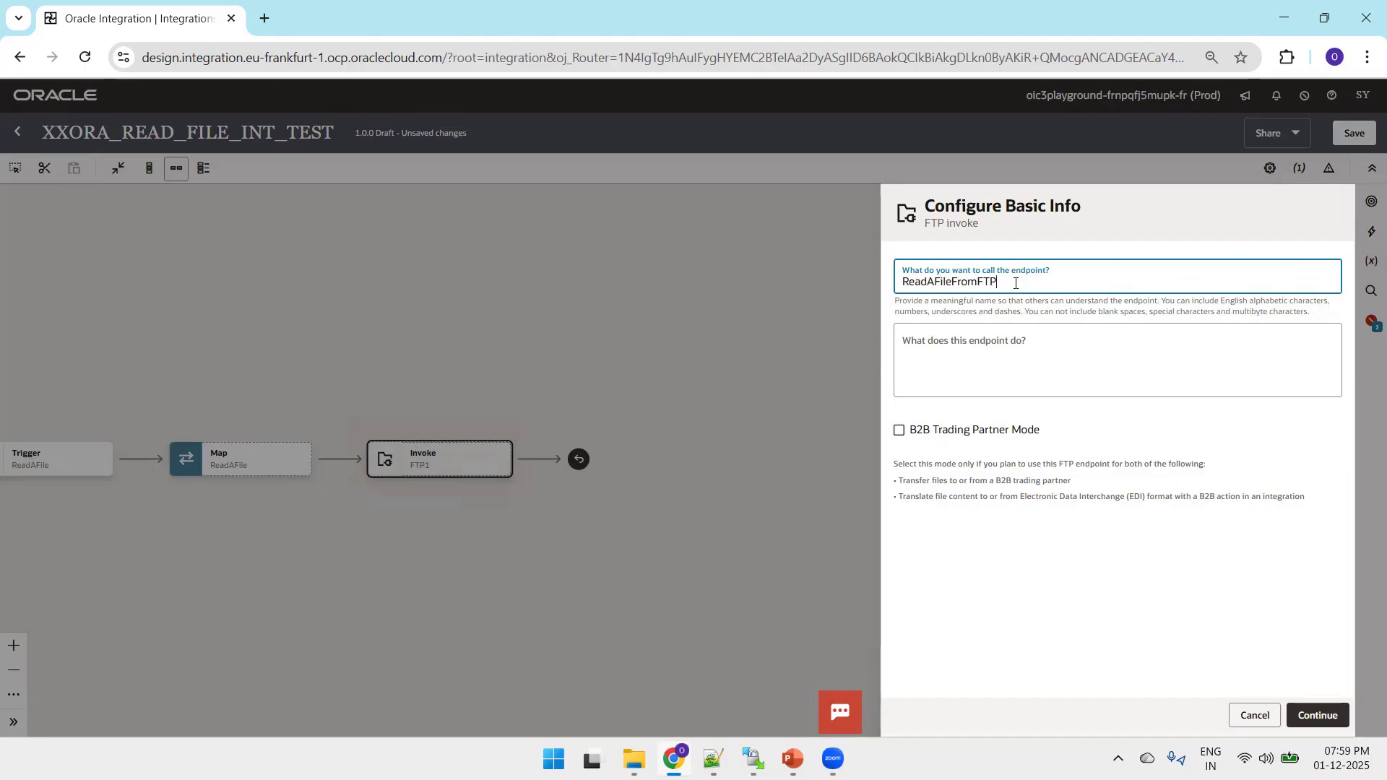
click(991, 354)
text(ReadAFileFromFTP)
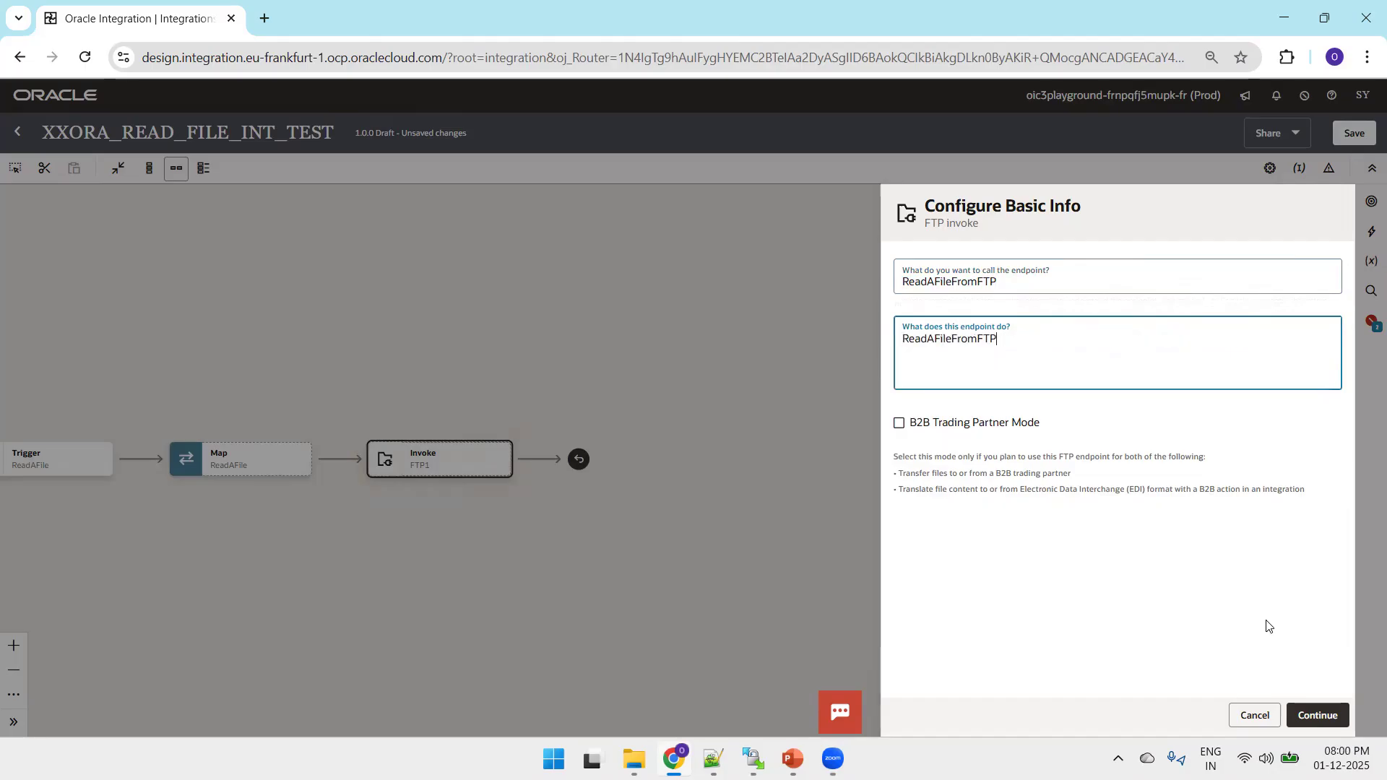
click(1320, 715)
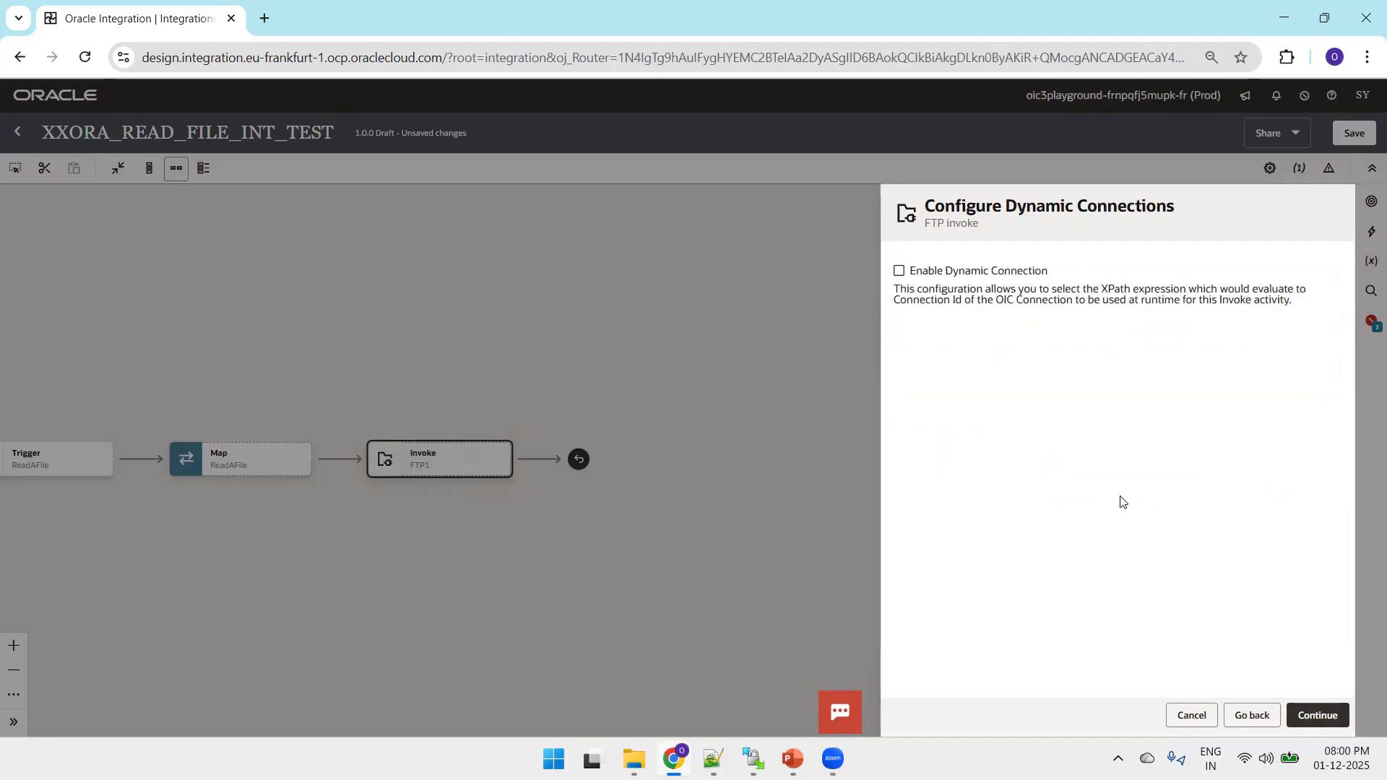
Set the FTP operation to Read a File in Binary mode, using input directory /2025/inbound/emp/ copied from WinSCP and file name emp.csv.
click(1321, 727)
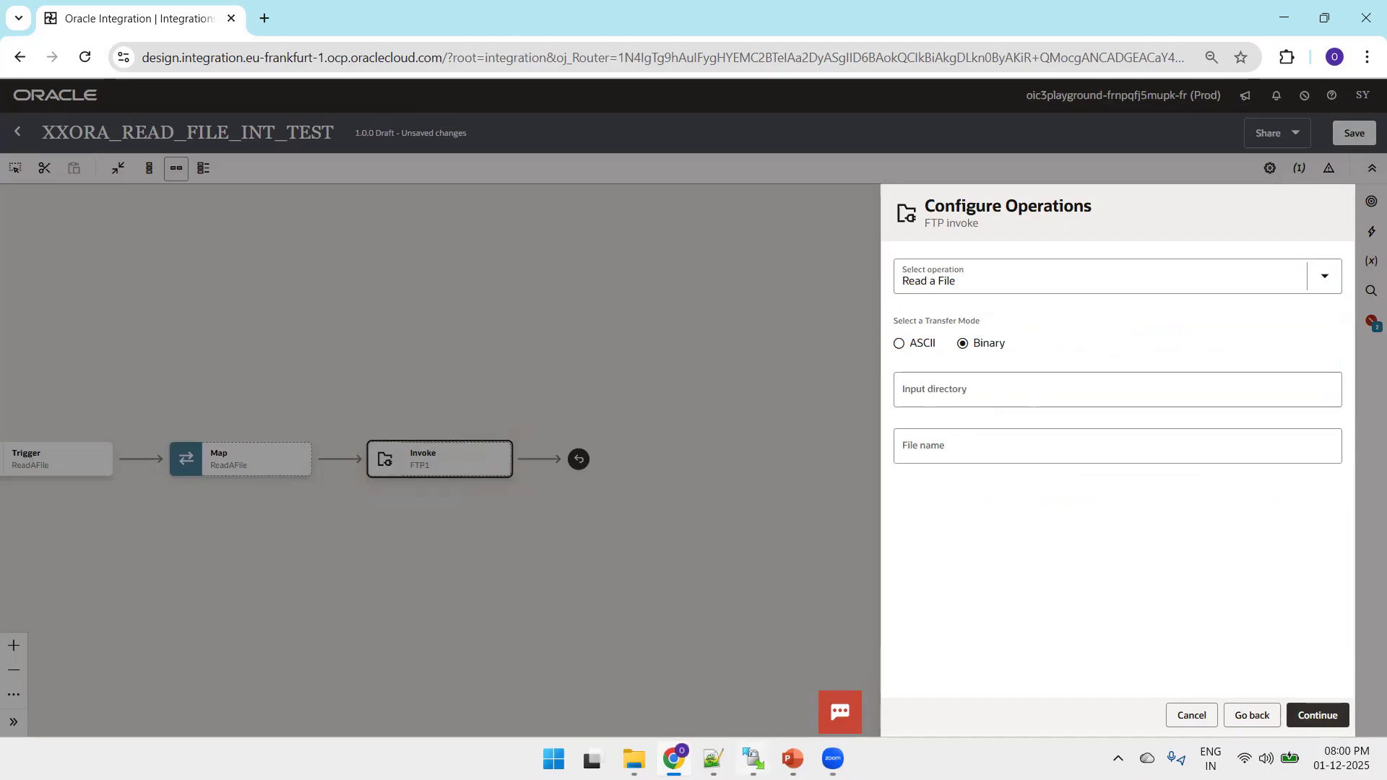
key(alt+Tab)
click(649, 101)
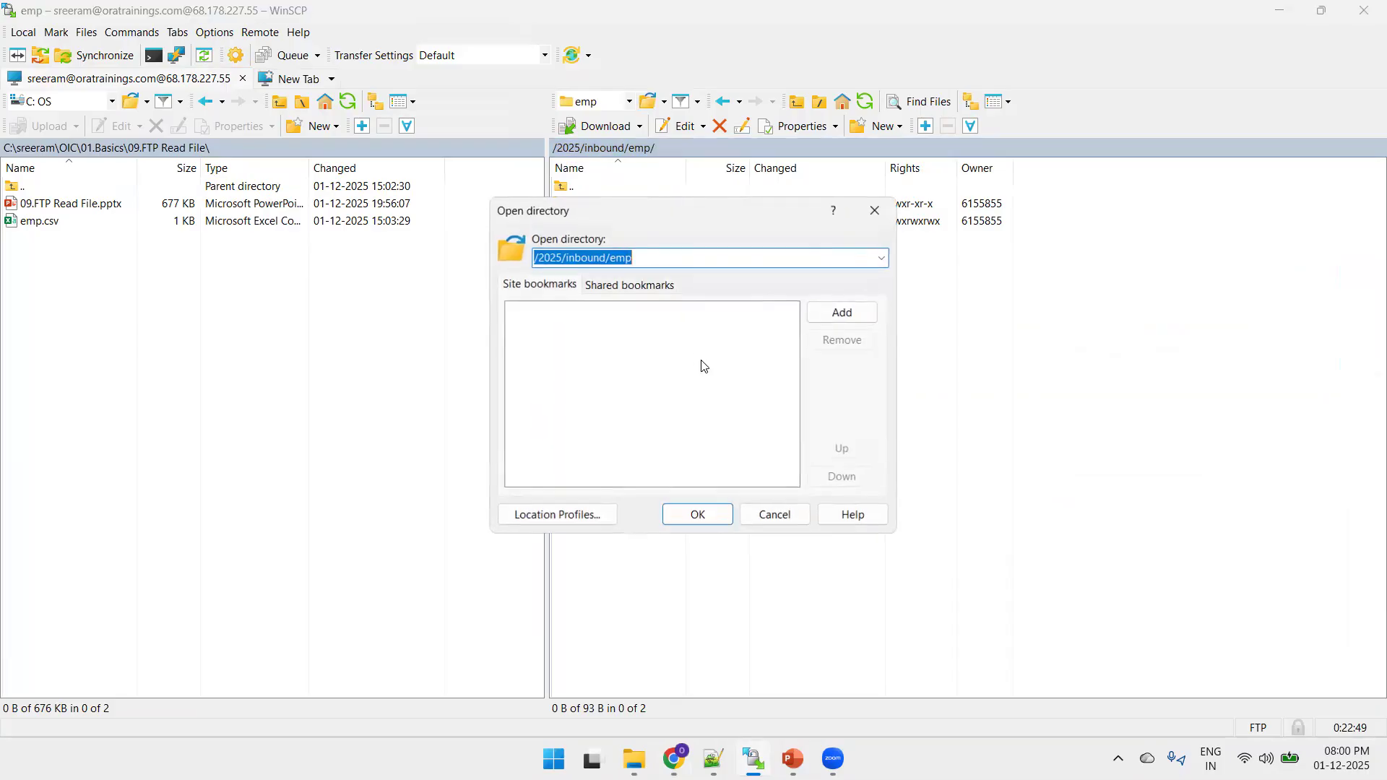
key(alt+Tab)
text(/2025/inbound/emp)
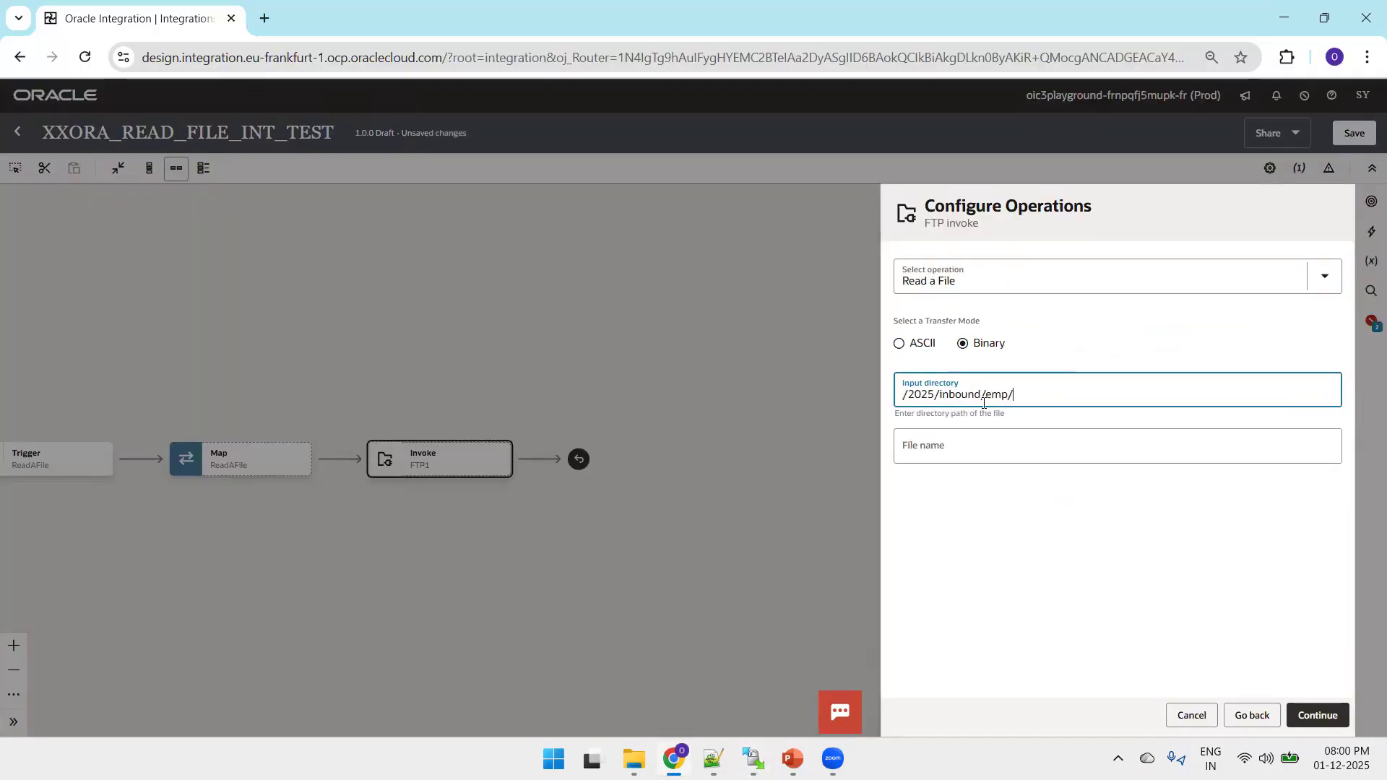
click(958, 436)
text(emp)
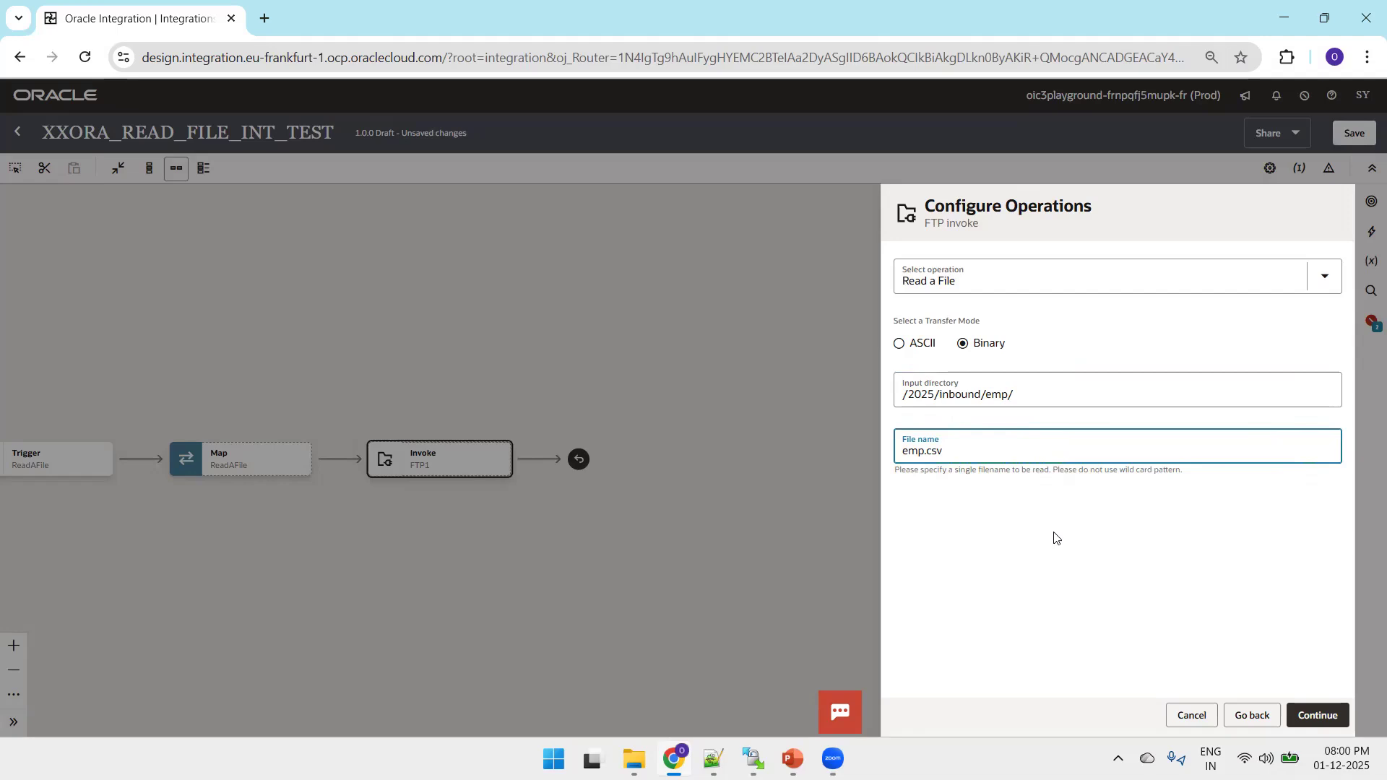
click(1309, 723)
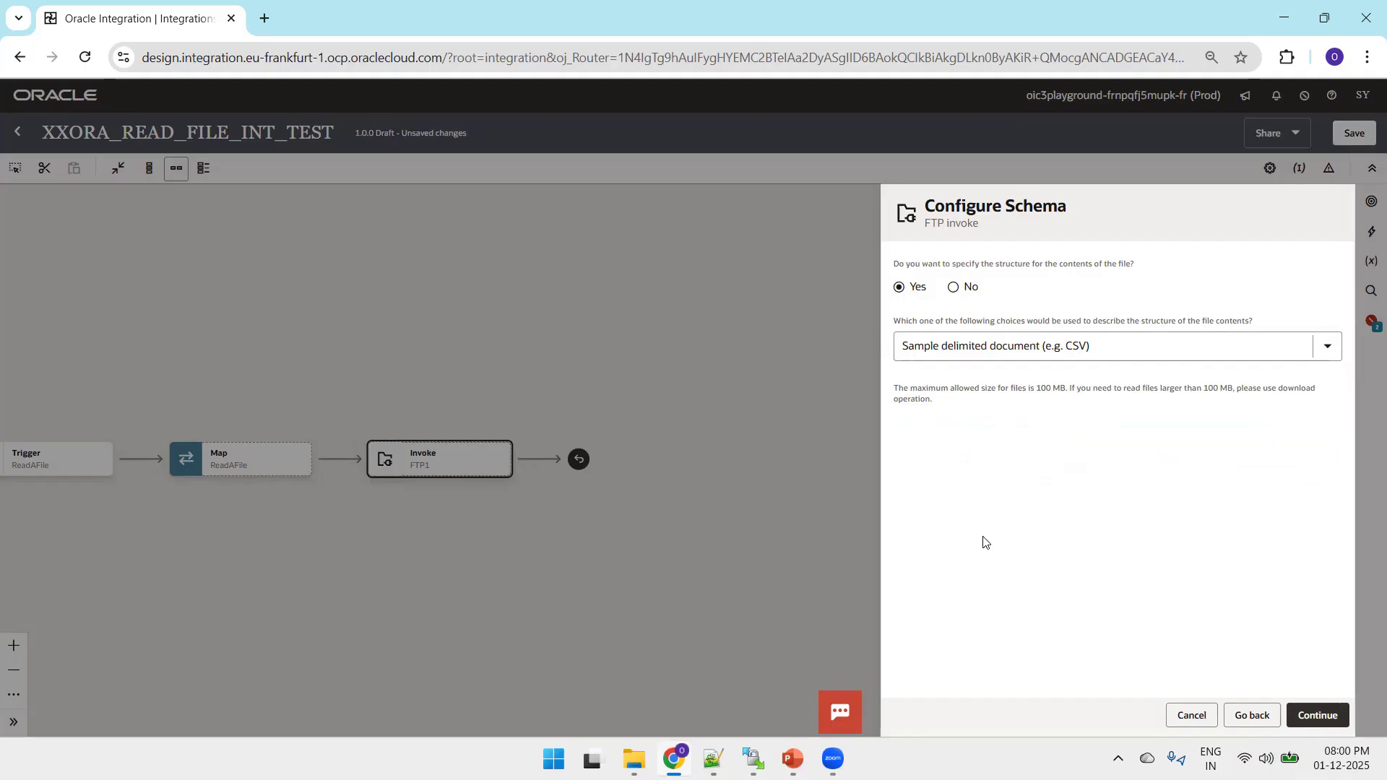
Define the file structure from a sample delimited document, loading emp.csv from the local 09.FTP Read File folder.
click(1311, 717)
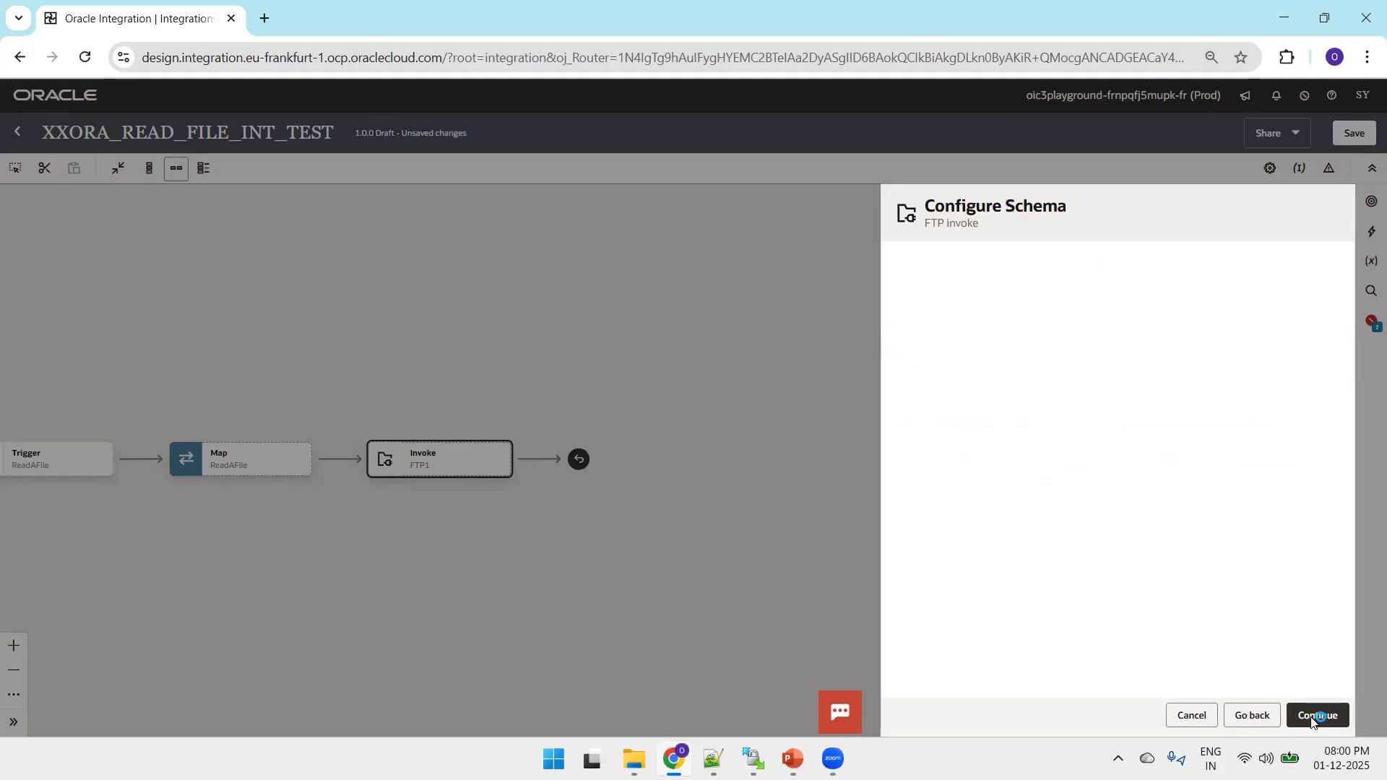
mouse_move(634, 759)
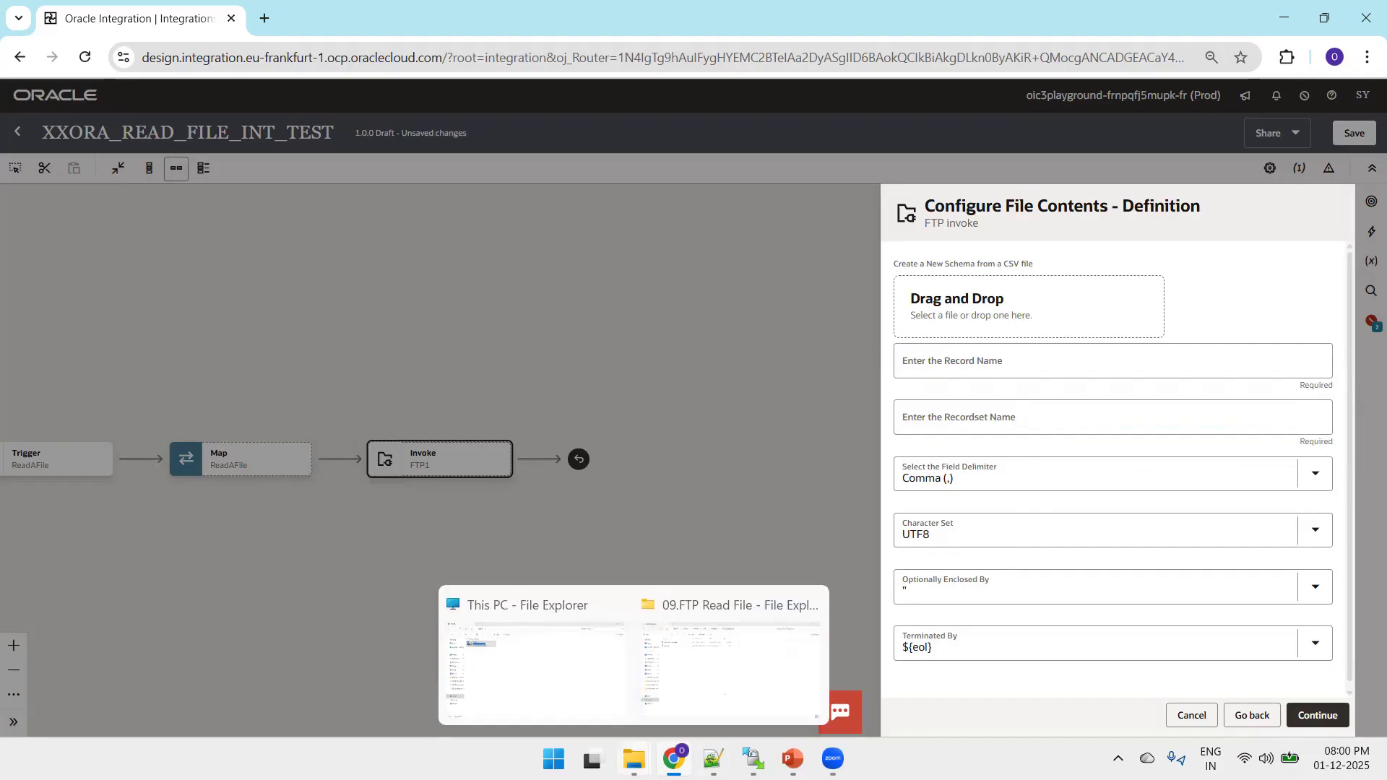
click(686, 700)
key(alt+d)
key(Escape)
key(alt+Tab)
click(1007, 326)
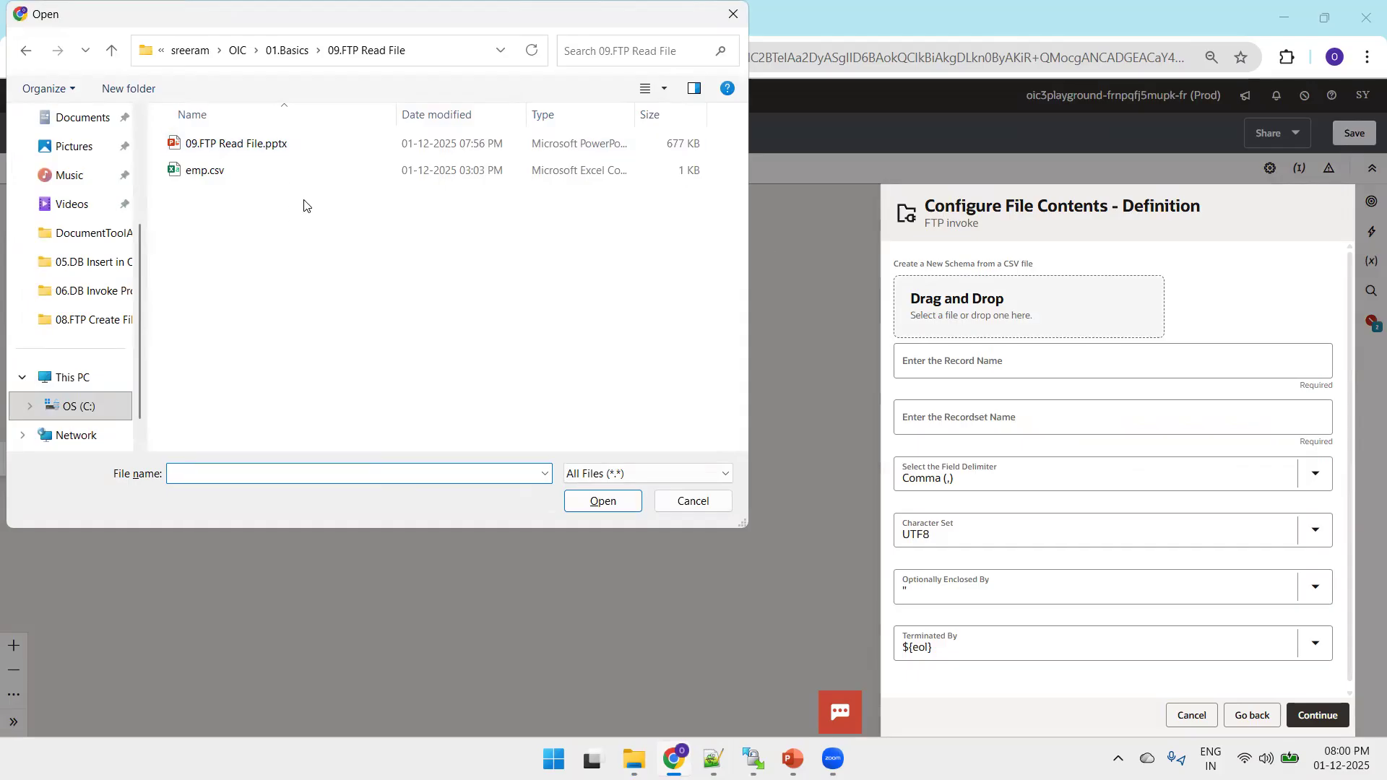
double_click(217, 171)
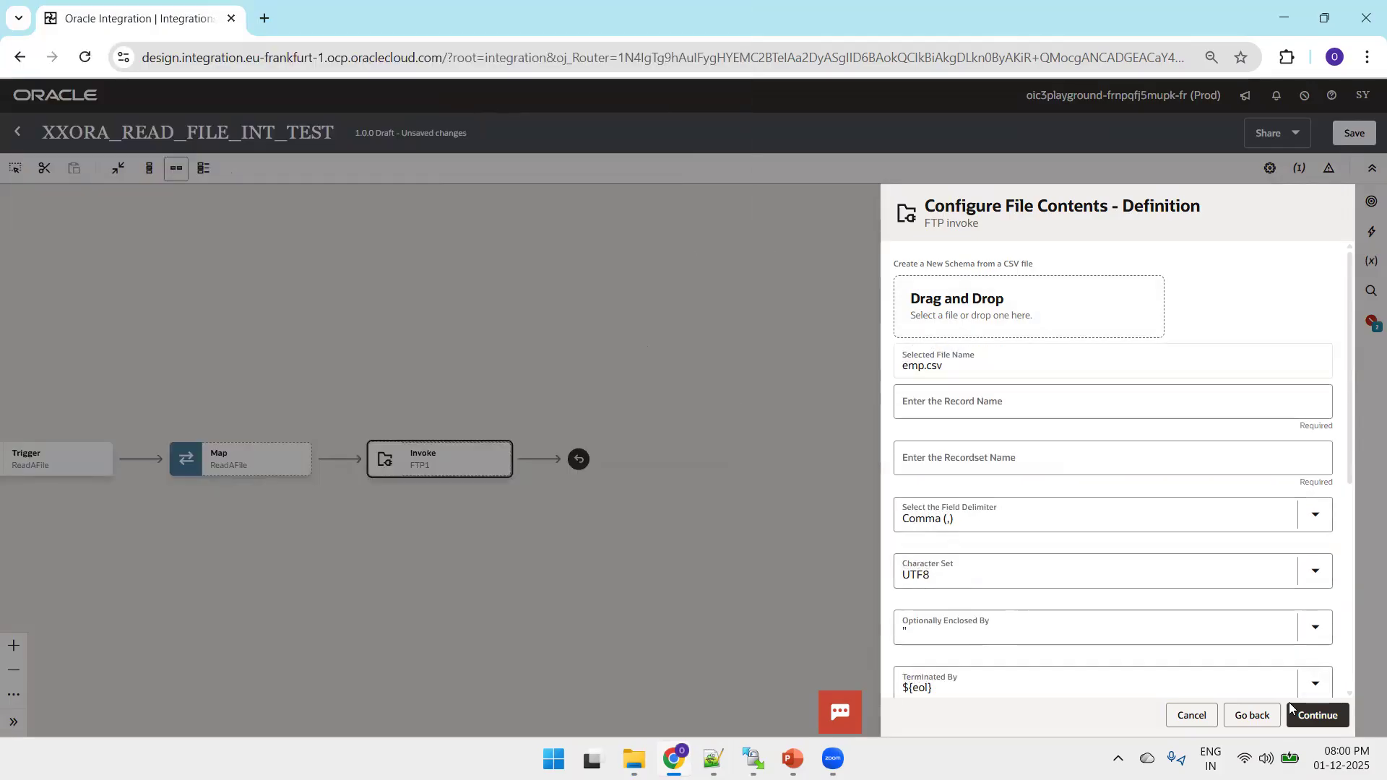
Enter EmpRow as the record name and EmpRowSet as the recordset name, and finish the FTP invoke configuration.
scroll(1342, 660, down, 5)
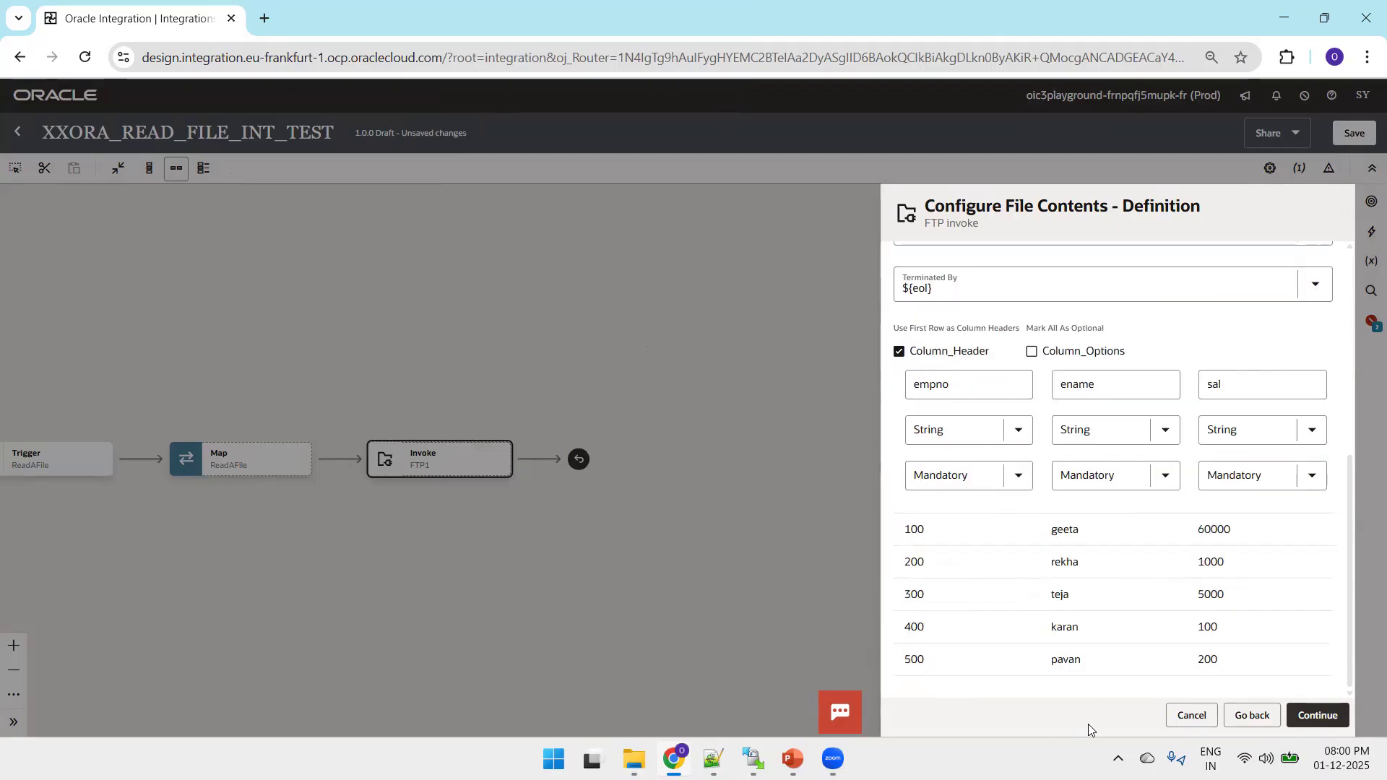
click(1318, 716)
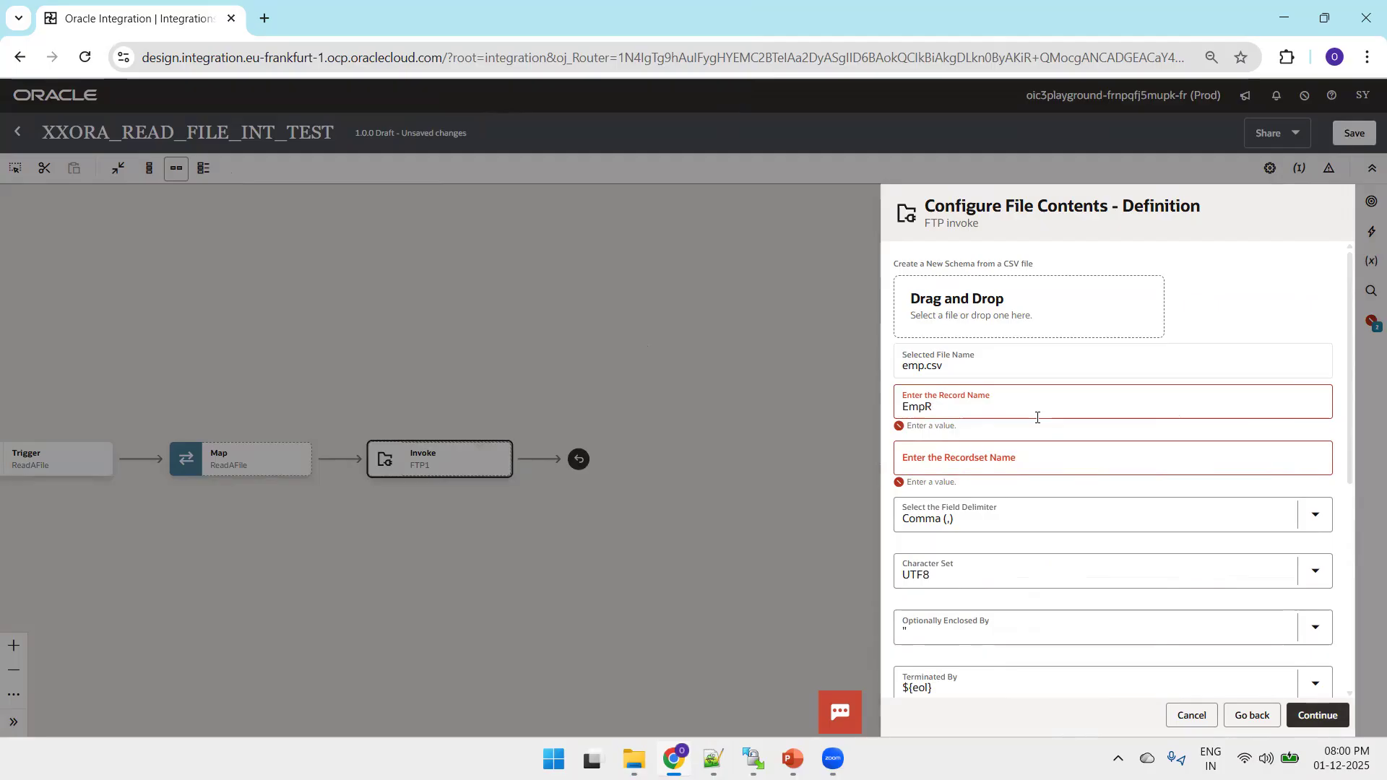
key(Tab)
text(Emp)
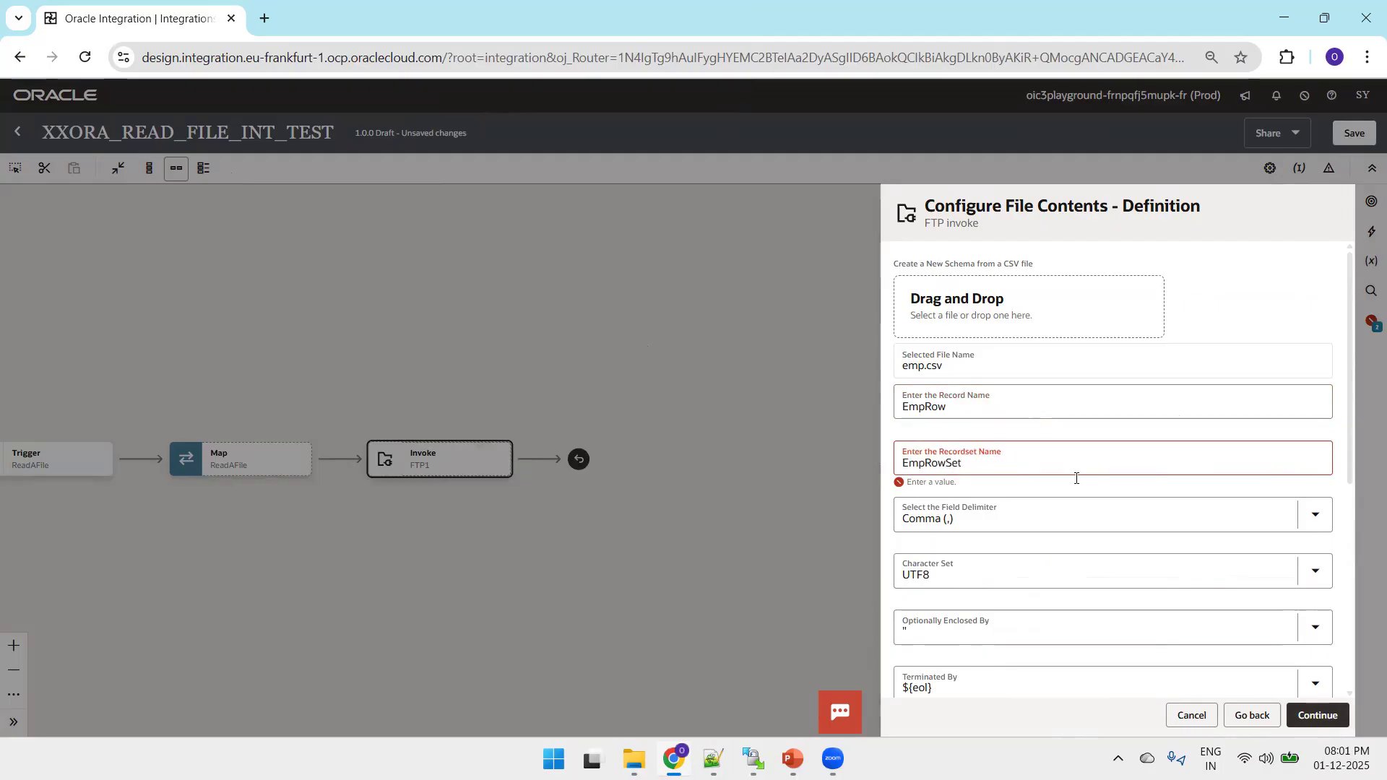
click(1319, 713)
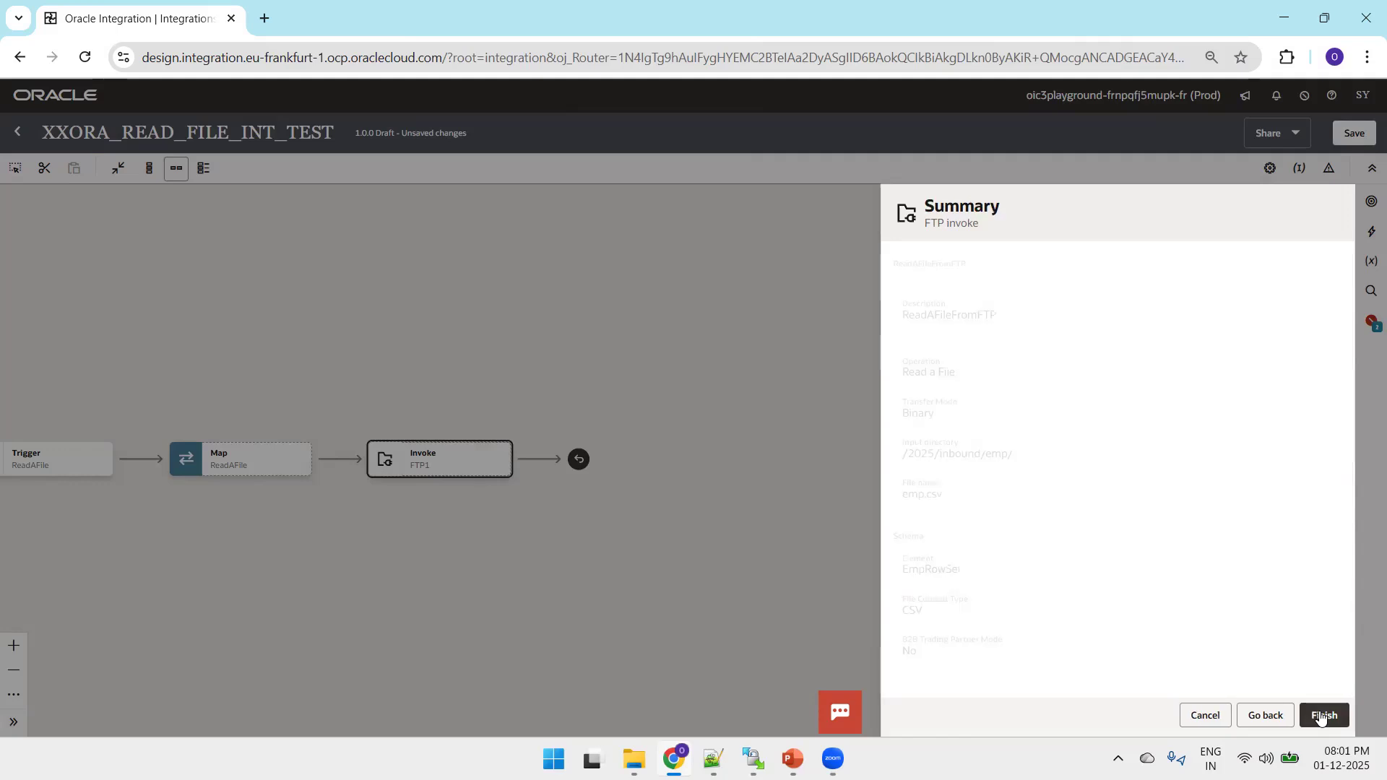
click(1322, 716)
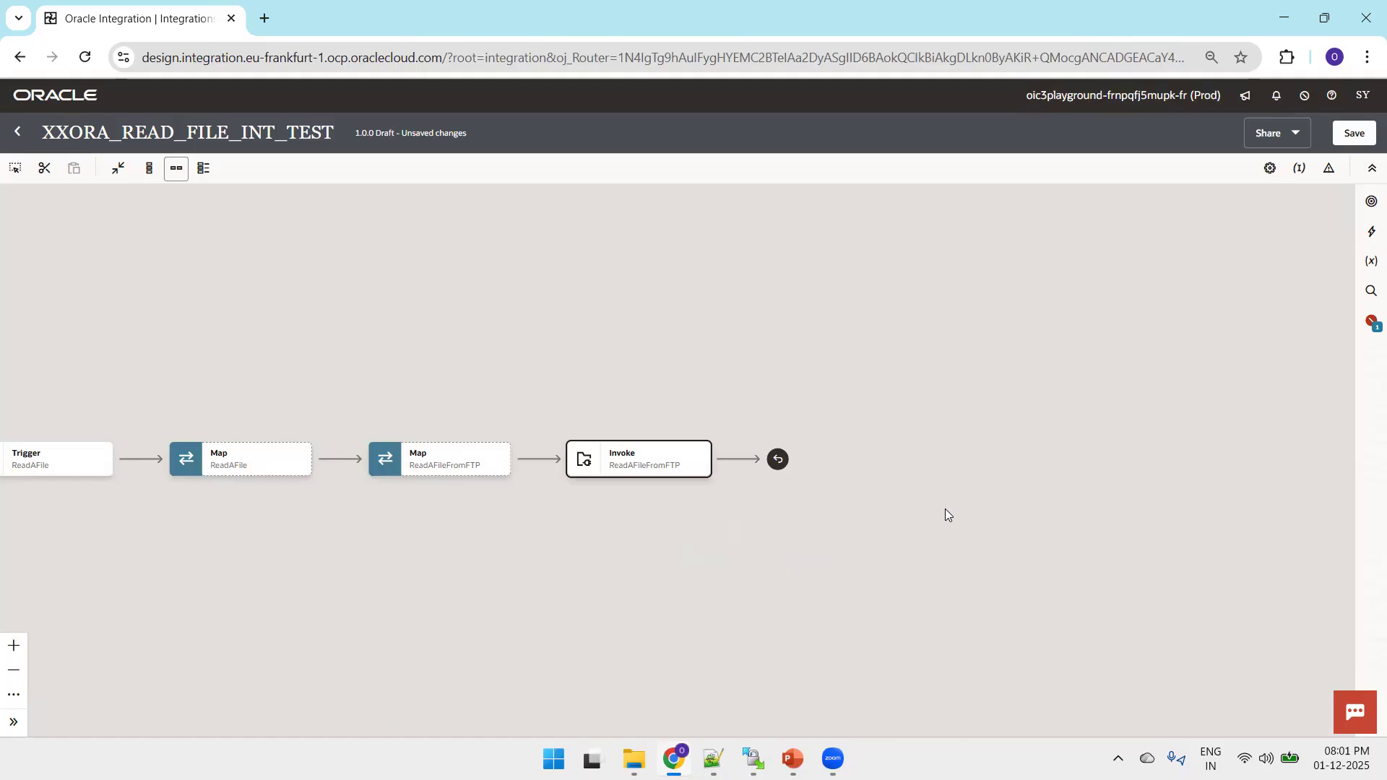
Add a For each action after the ReadAFileFromFTP invoke.
drag(439, 350, 529, 281)
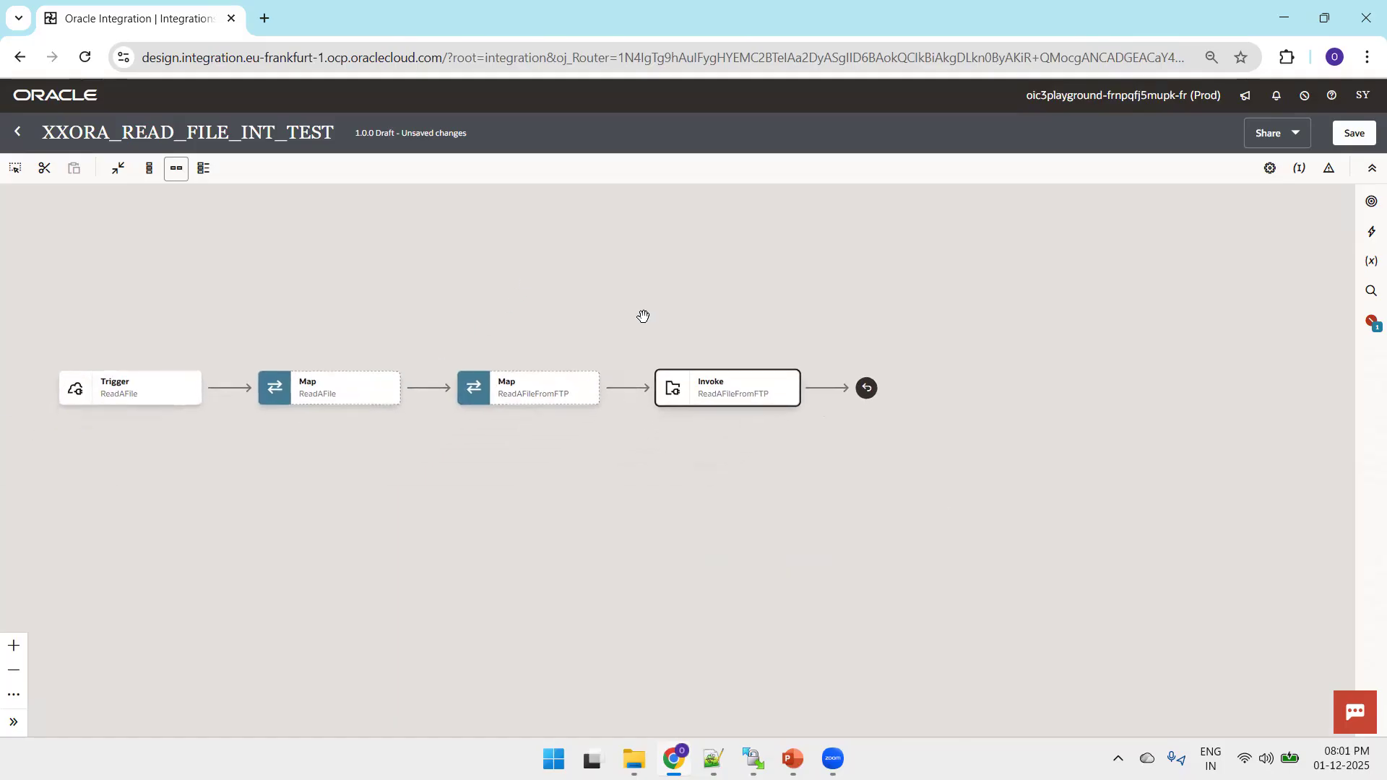
drag(608, 526, 616, 499)
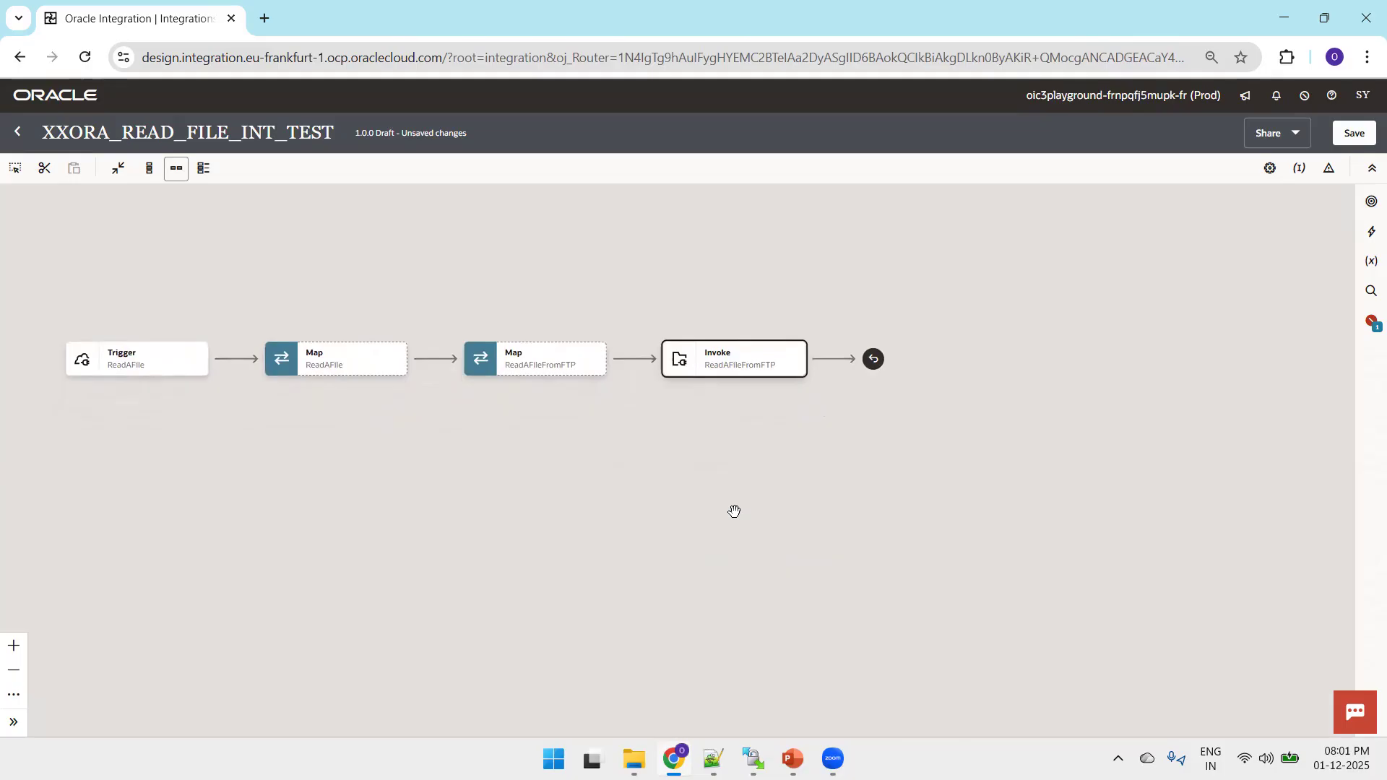
mouse_move(830, 355)
mouse_move(715, 385)
click(833, 359)
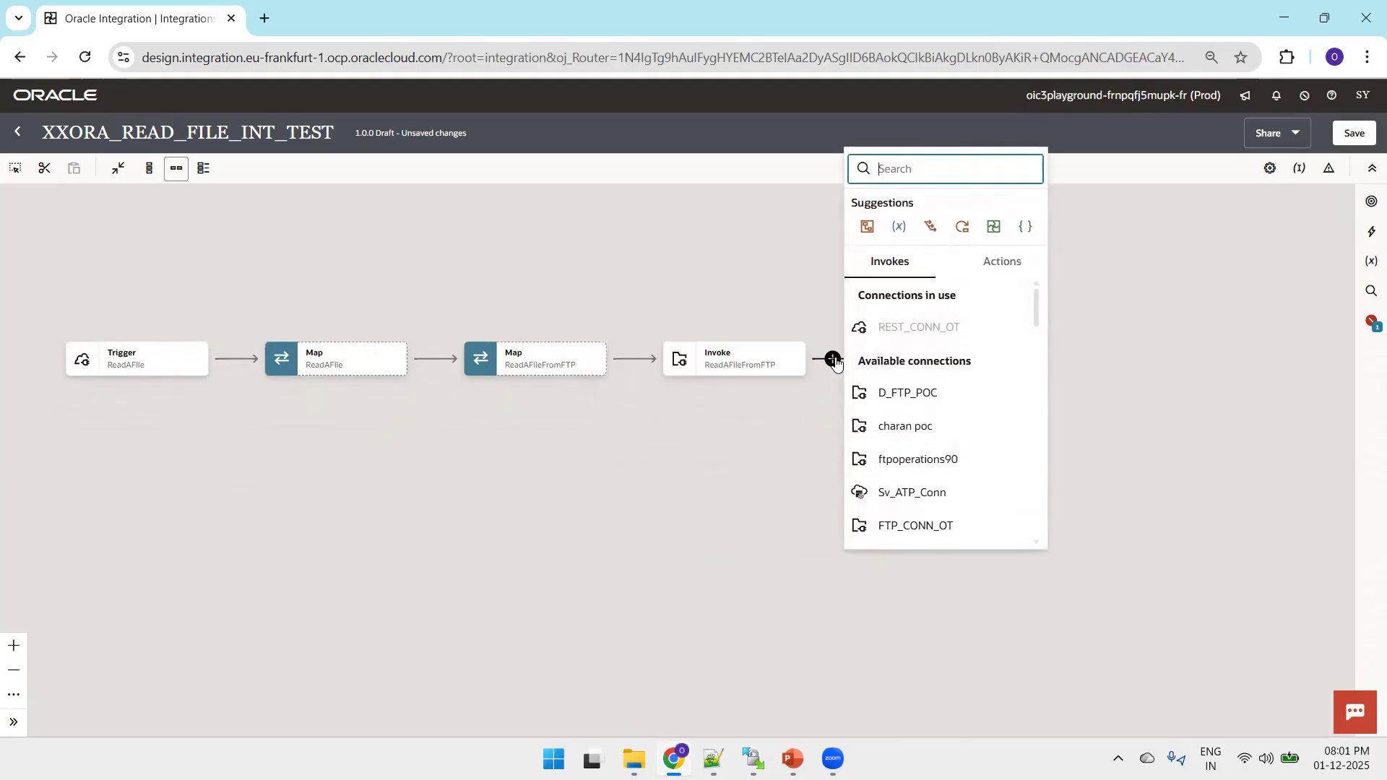
click(1019, 263)
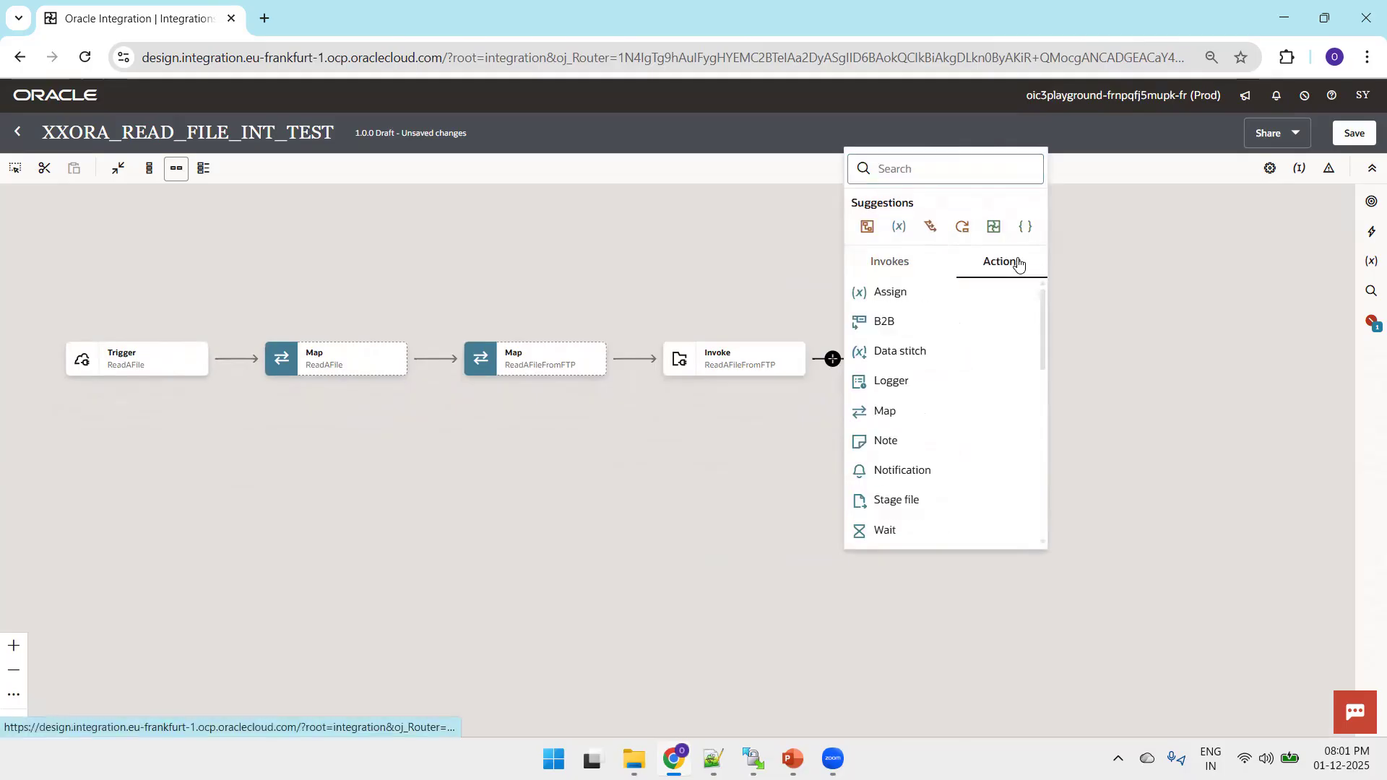
click(960, 236)
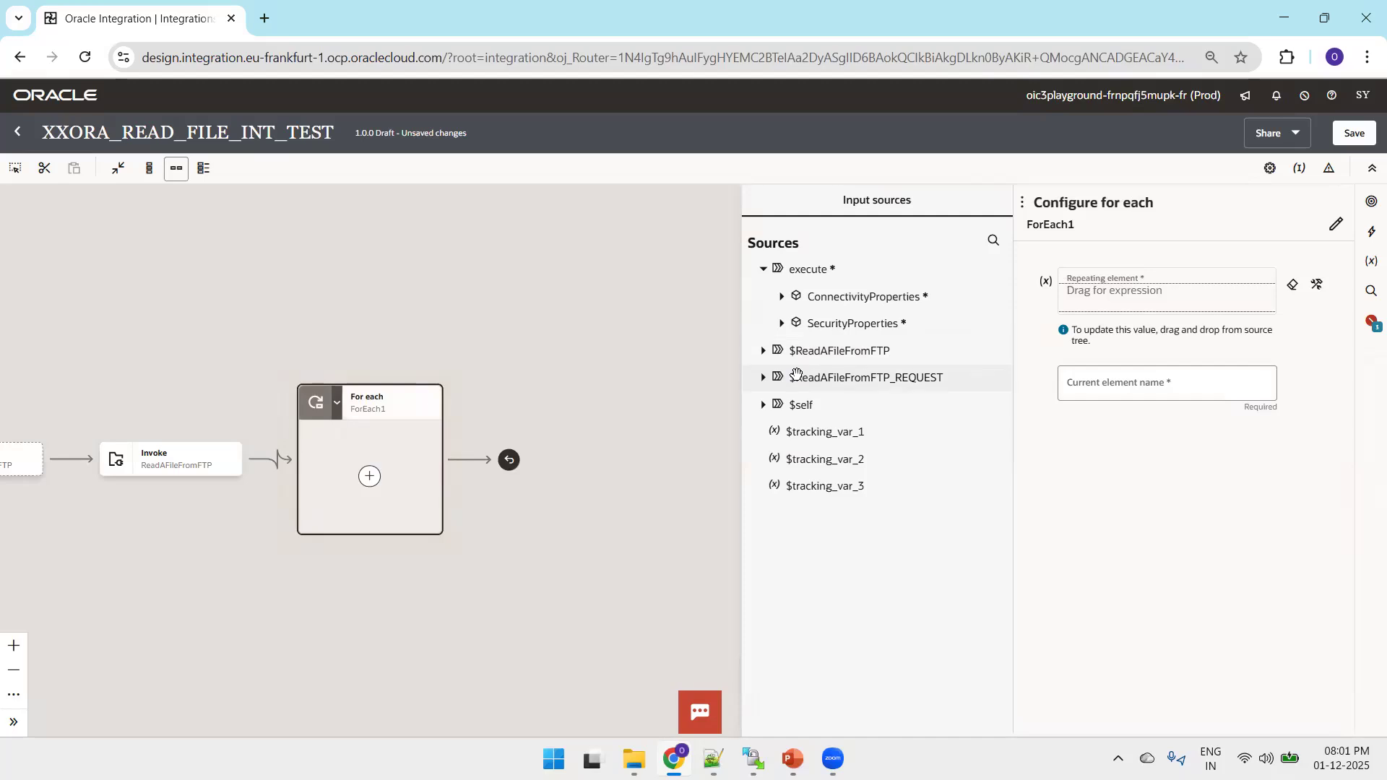
Set EmpRow from the ReadAFileFromFTP response's EmpRowSet as the For each action's repeating element, and save the integration.
click(765, 352)
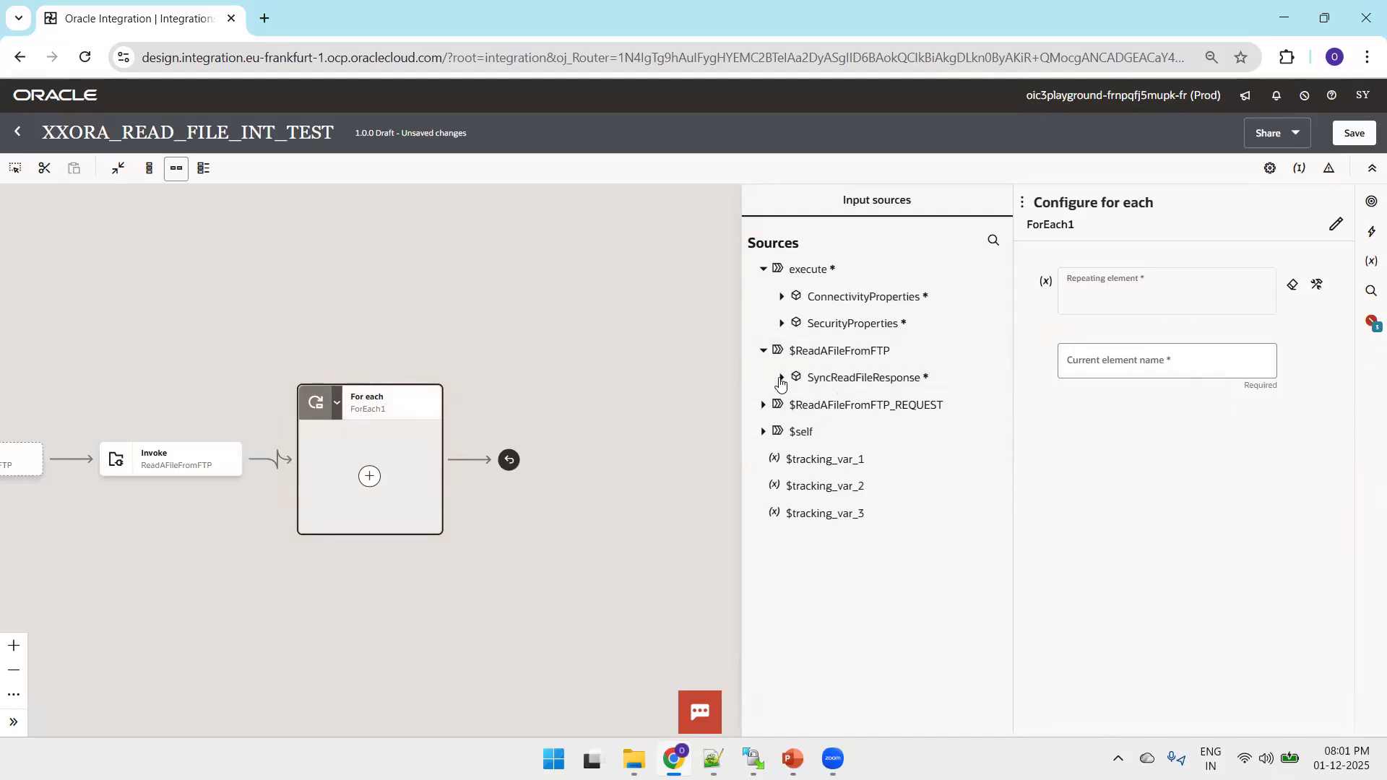
click(781, 379)
click(793, 406)
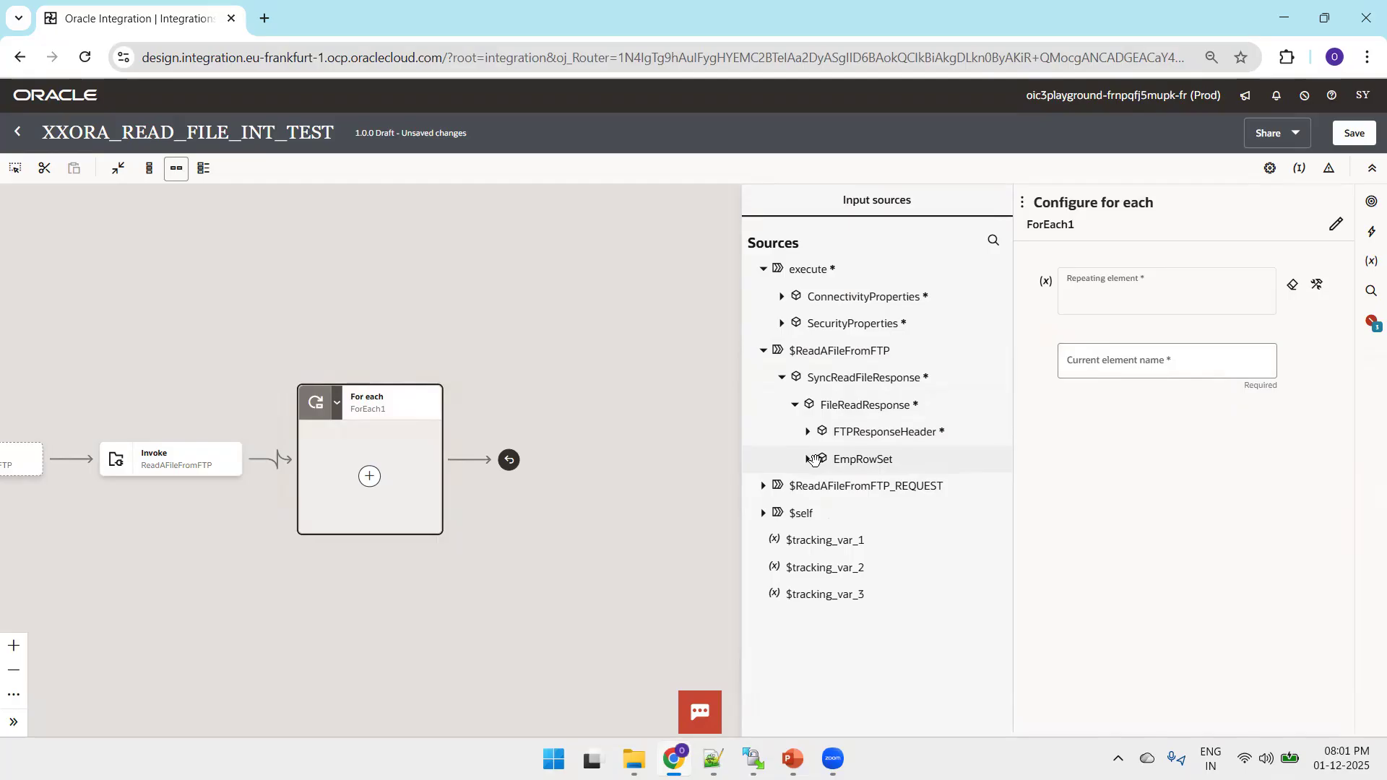
click(814, 461)
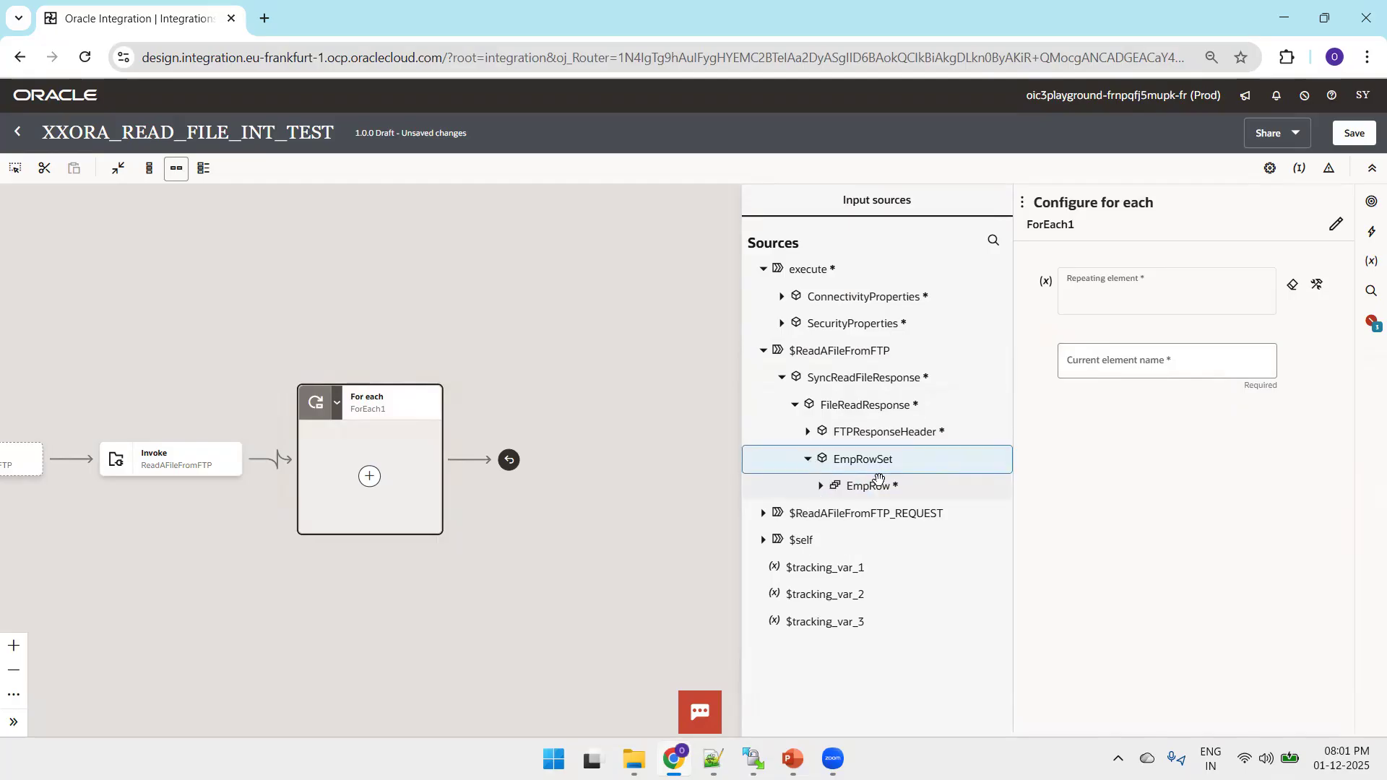
drag(826, 498, 1087, 292)
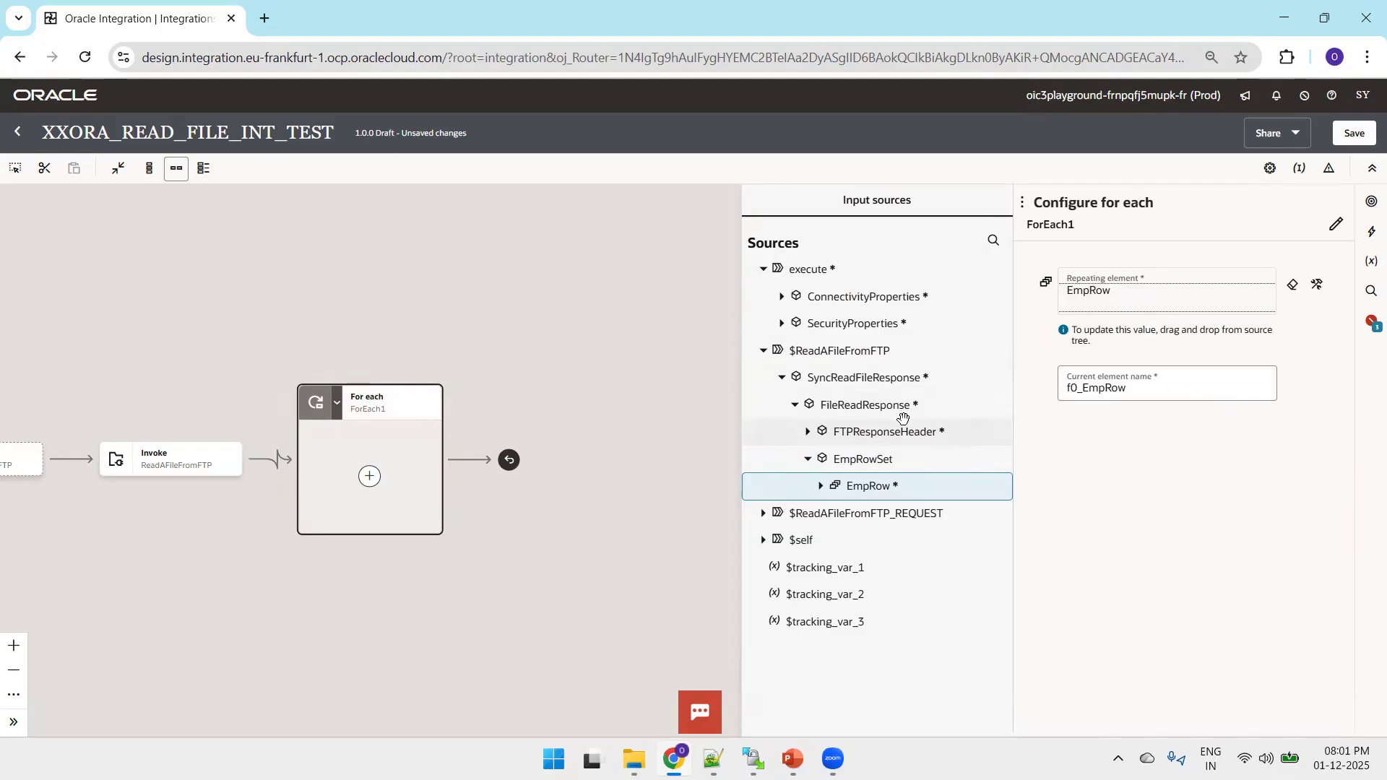
click(1355, 134)
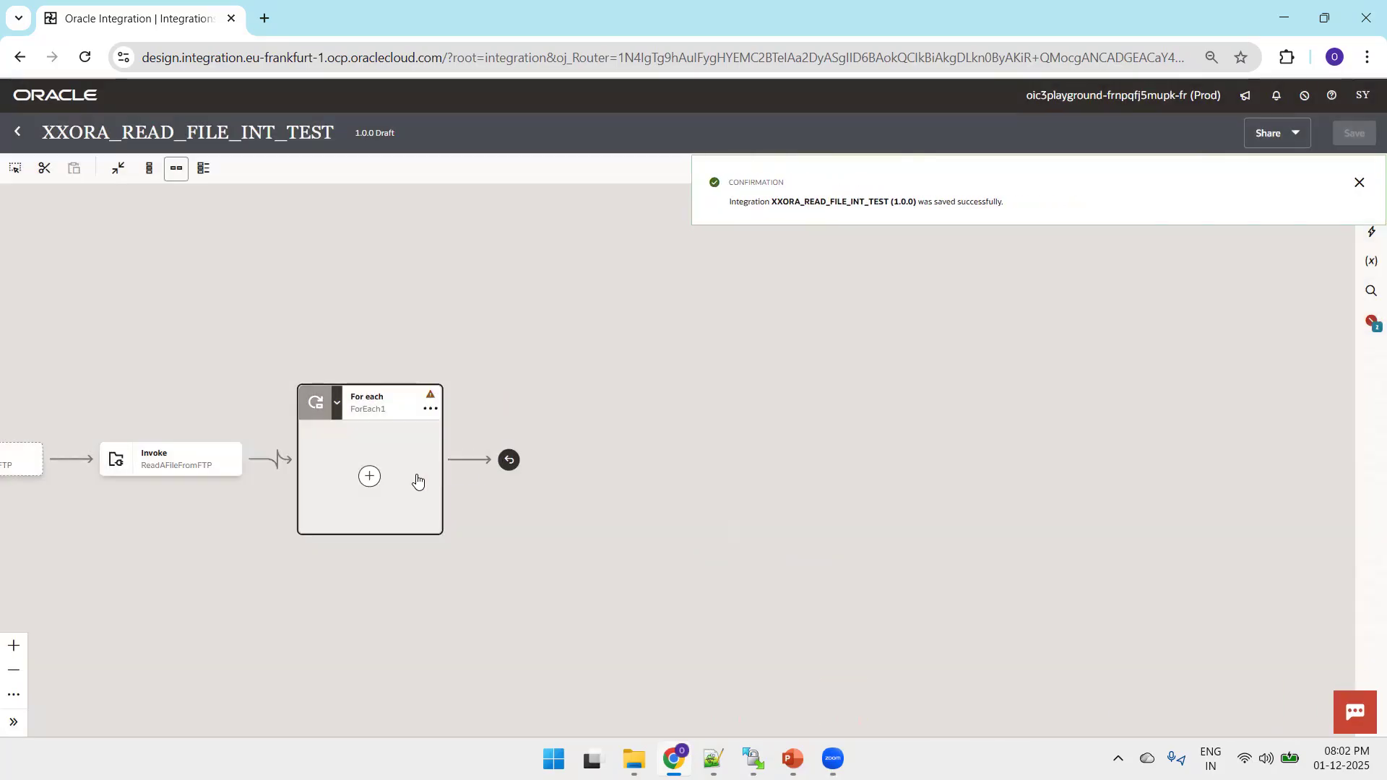
Add a Logger inside the For each loop that always logs the ename field of $f0_EmpRow, and save the integration.
click(369, 477)
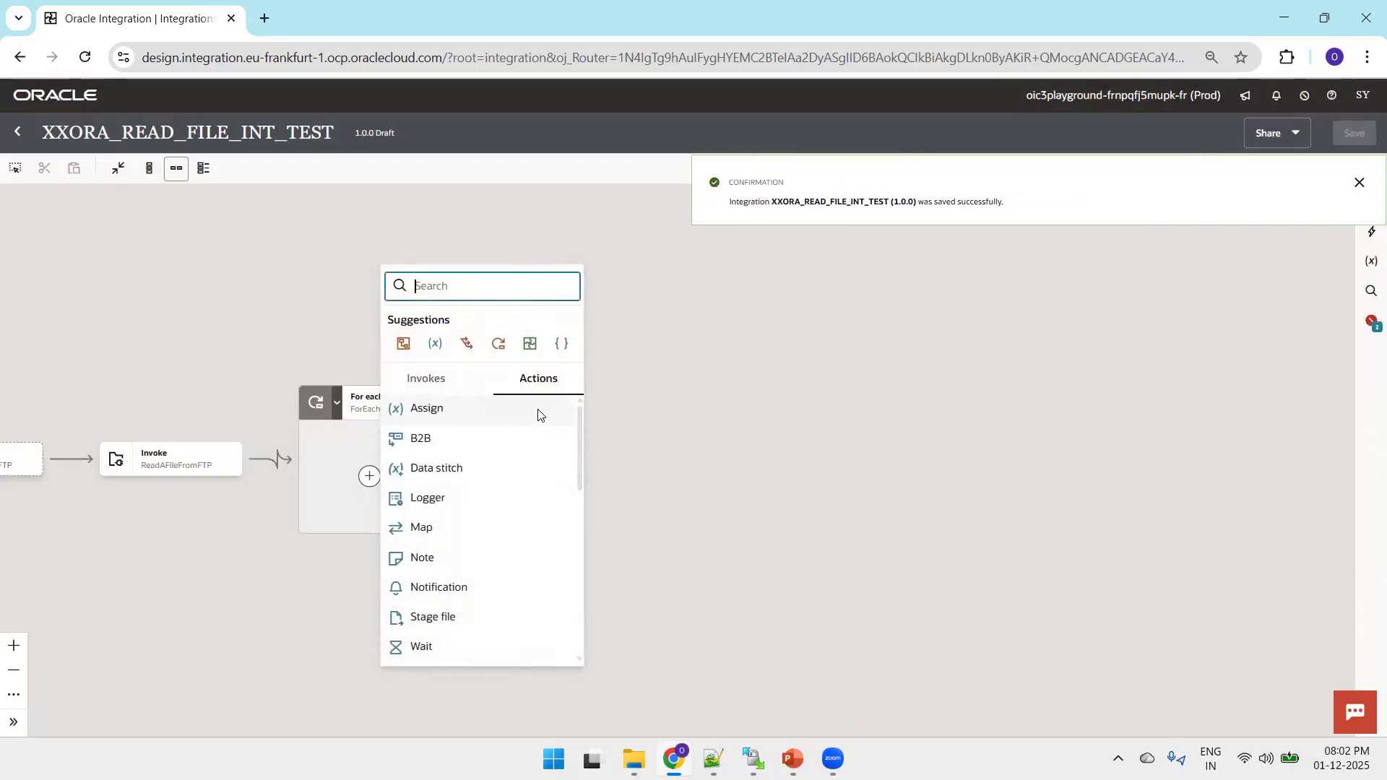
click(427, 497)
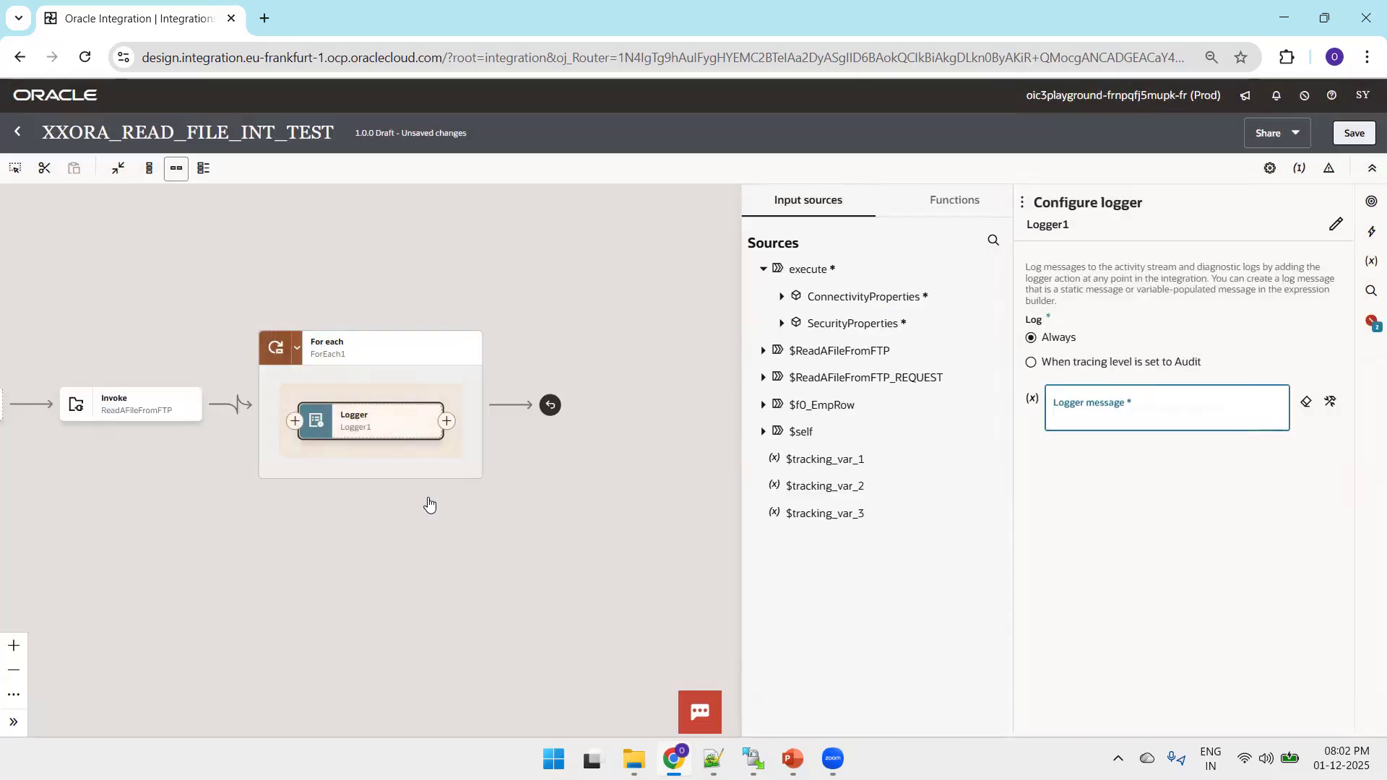
click(765, 405)
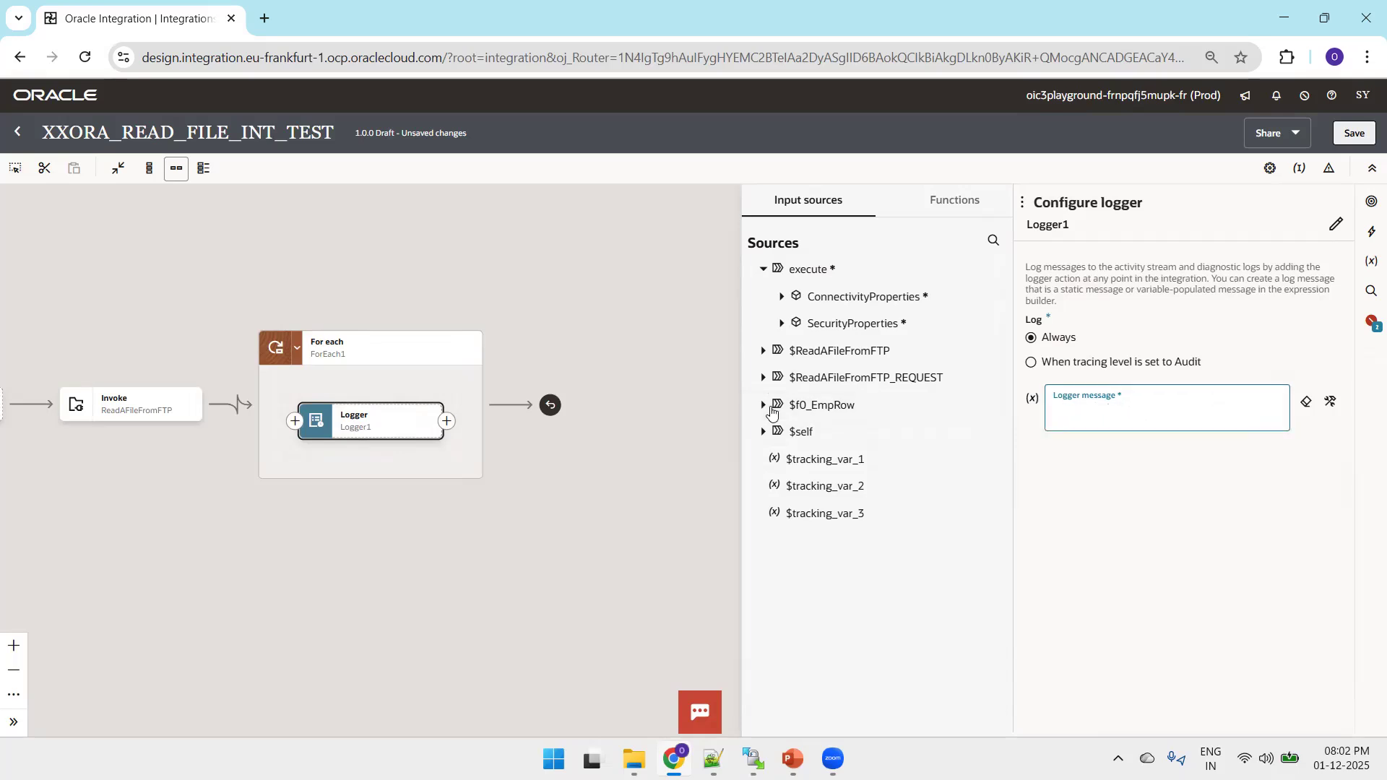
click(781, 433)
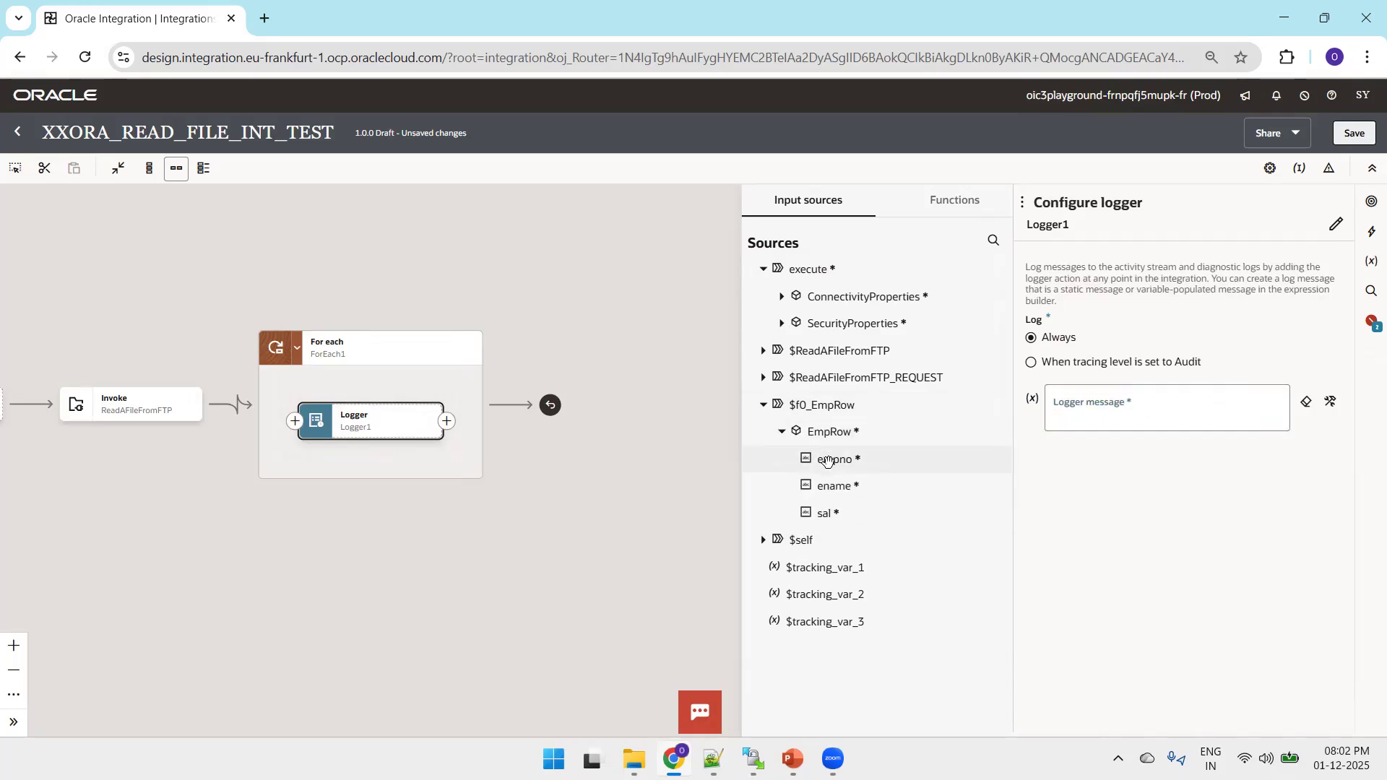
drag(836, 485, 1111, 423)
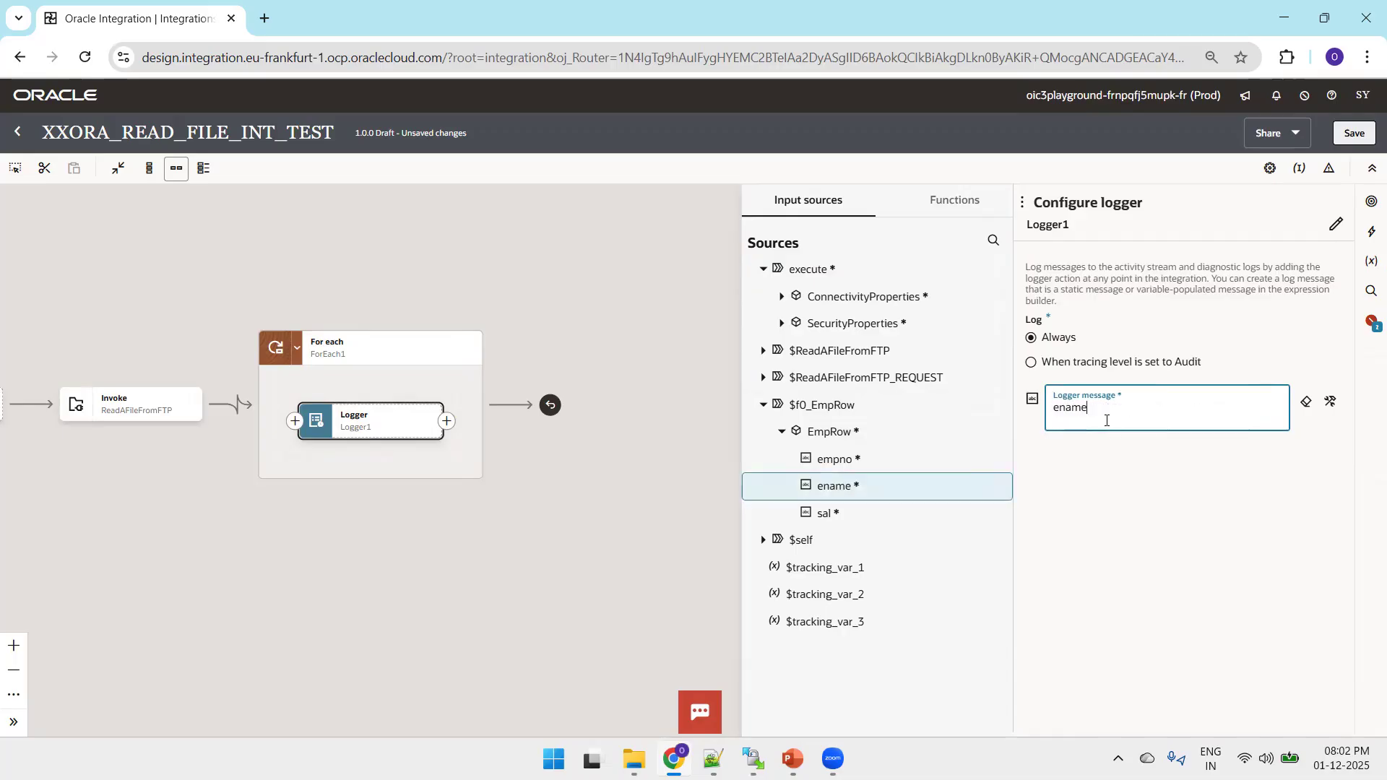
click(1350, 134)
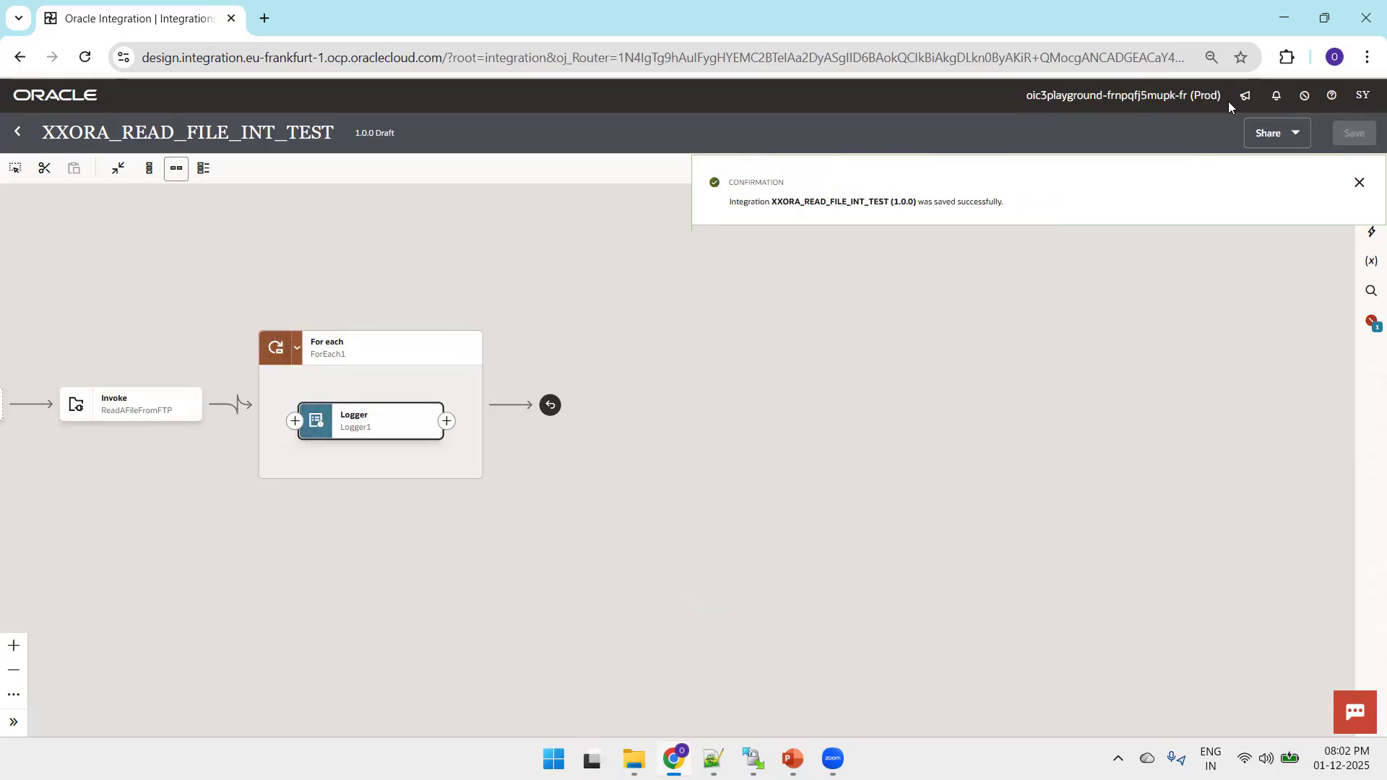
Resolve the missing primary business identifier by mapping a field from the trigger's ConnectivityProperties RestAPI element, and save the integration.
drag(418, 264, 1034, 223)
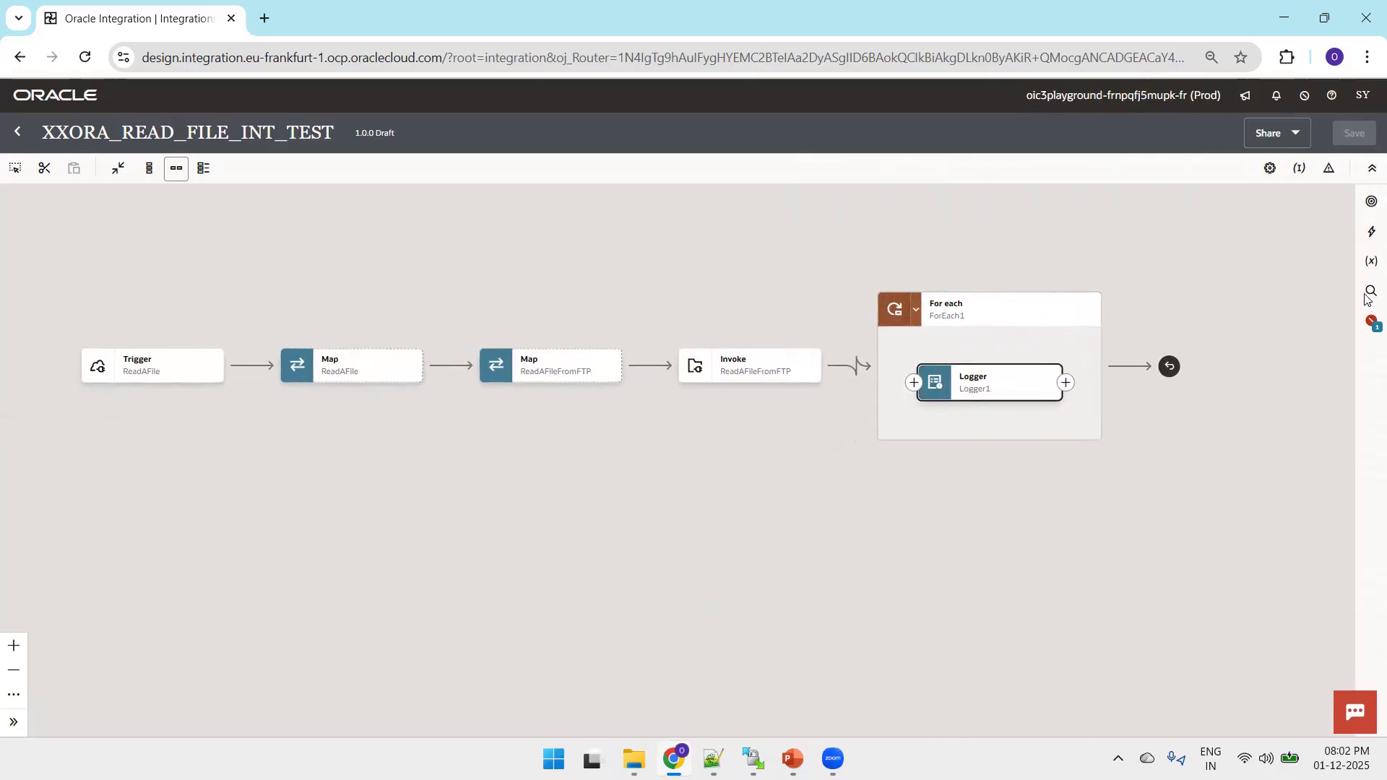
click(1371, 323)
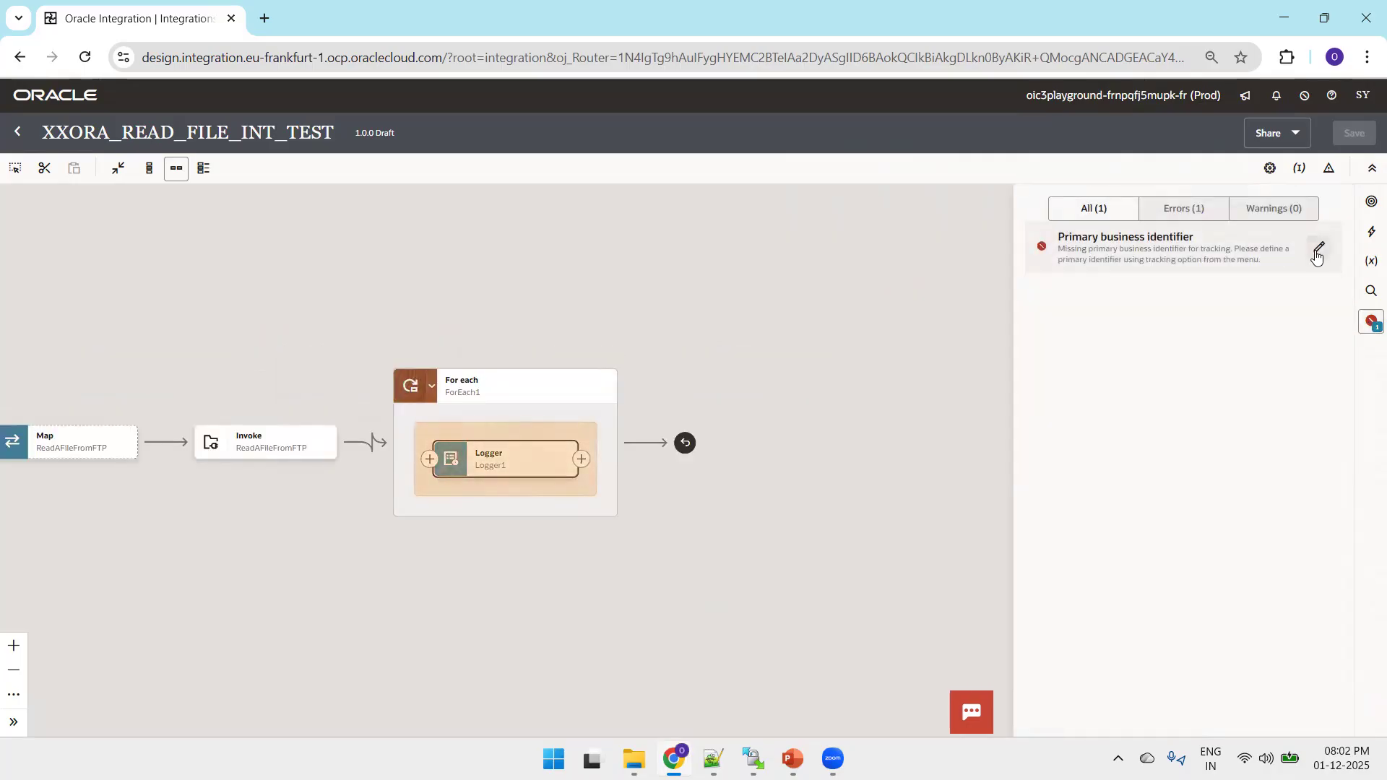
click(1316, 252)
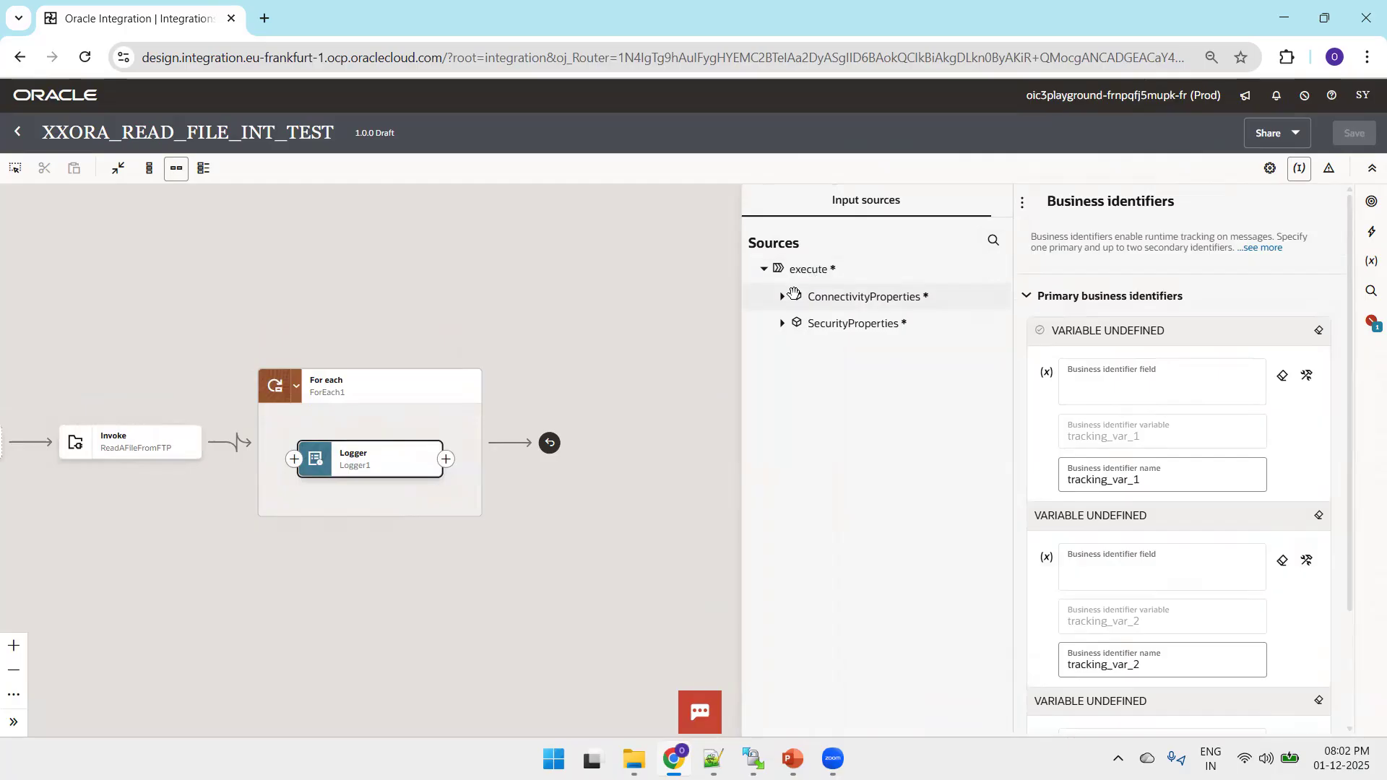
click(782, 296)
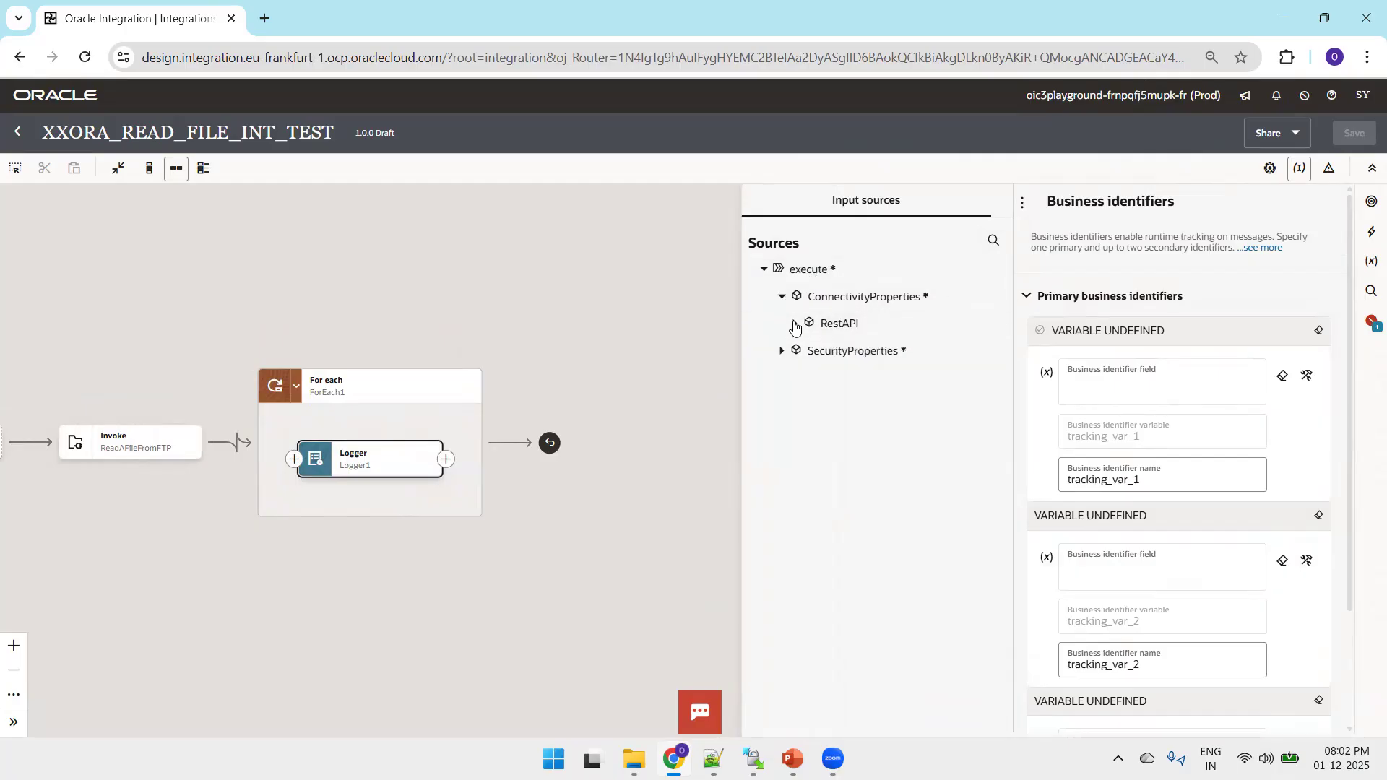
click(794, 324)
drag(830, 350, 1116, 400)
click(1353, 132)
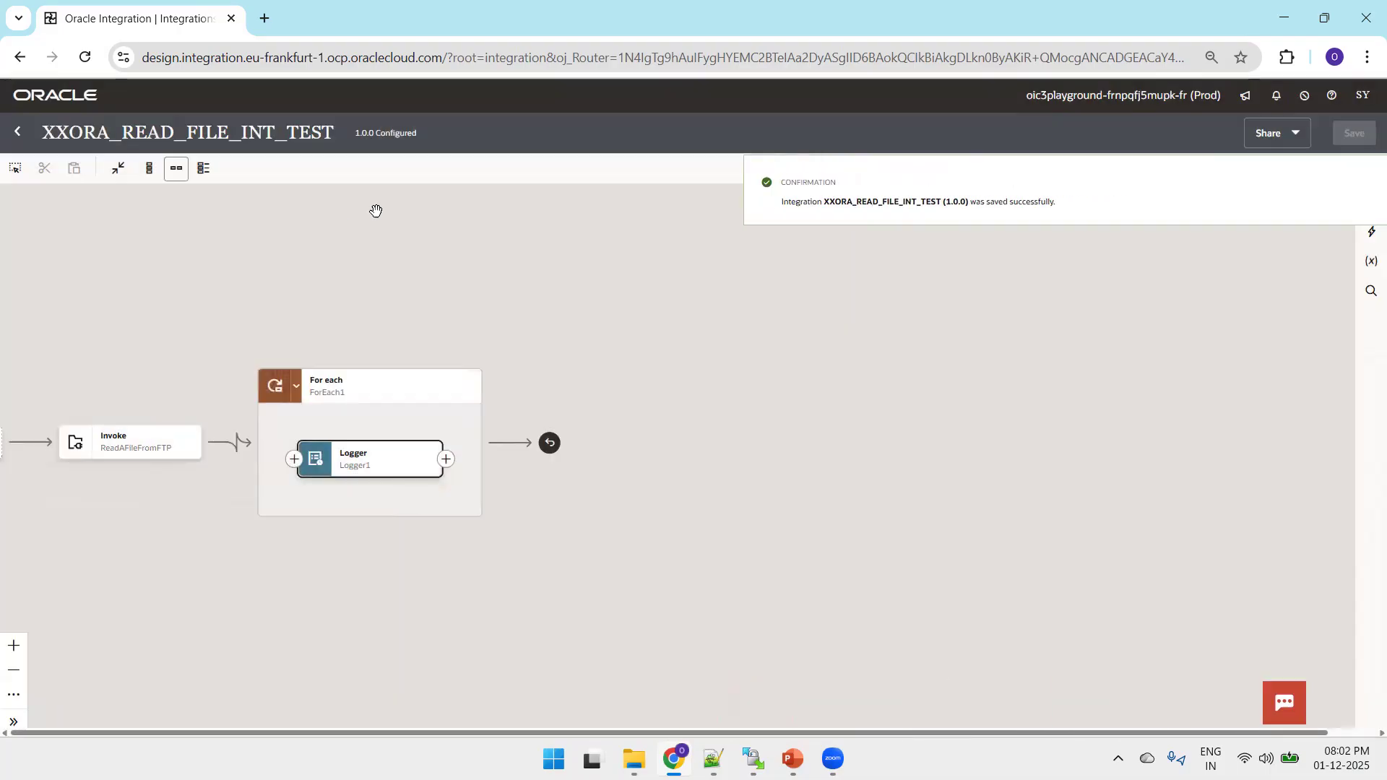
Return to the integrations list and activate XXORA_READ_FILE_INT_TEST with the Debug tracing level.
click(21, 132)
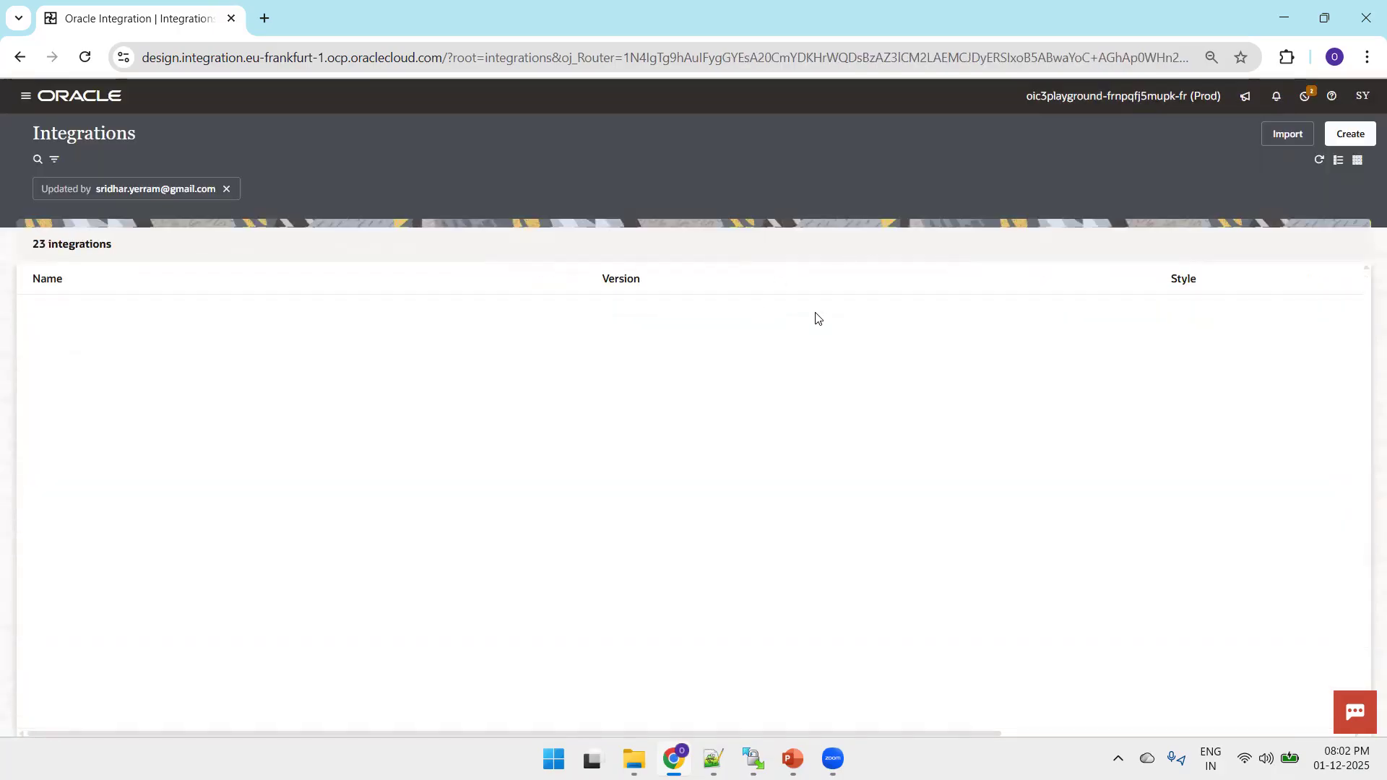
click(1275, 319)
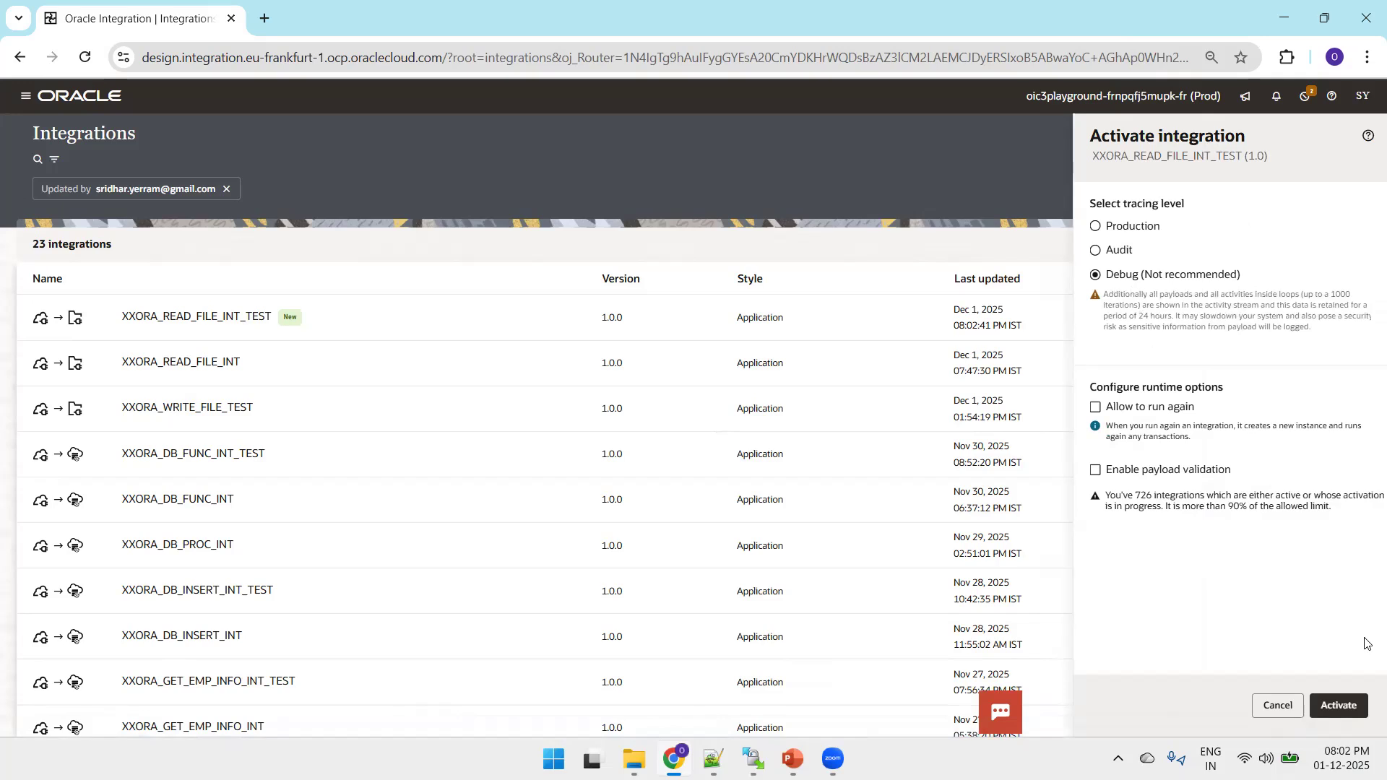
click(1338, 706)
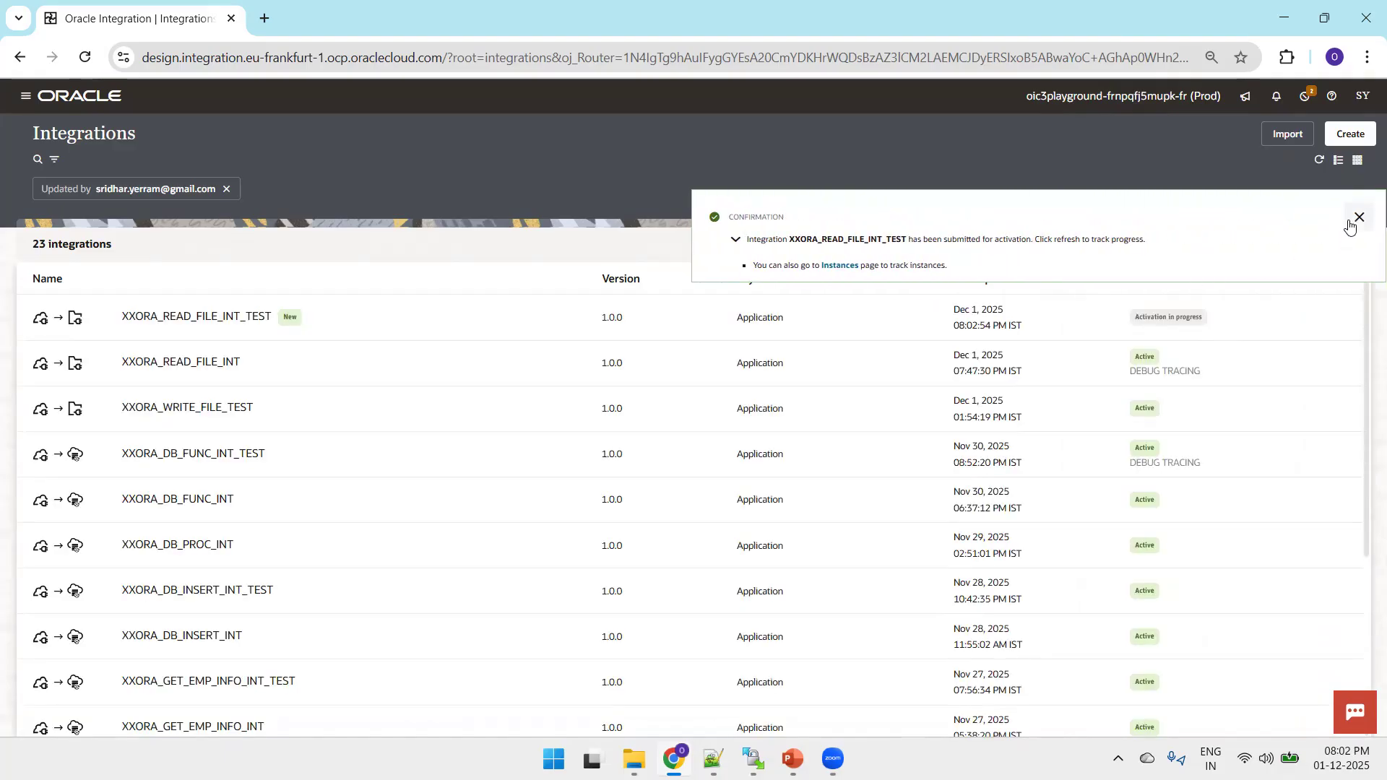
click(1352, 219)
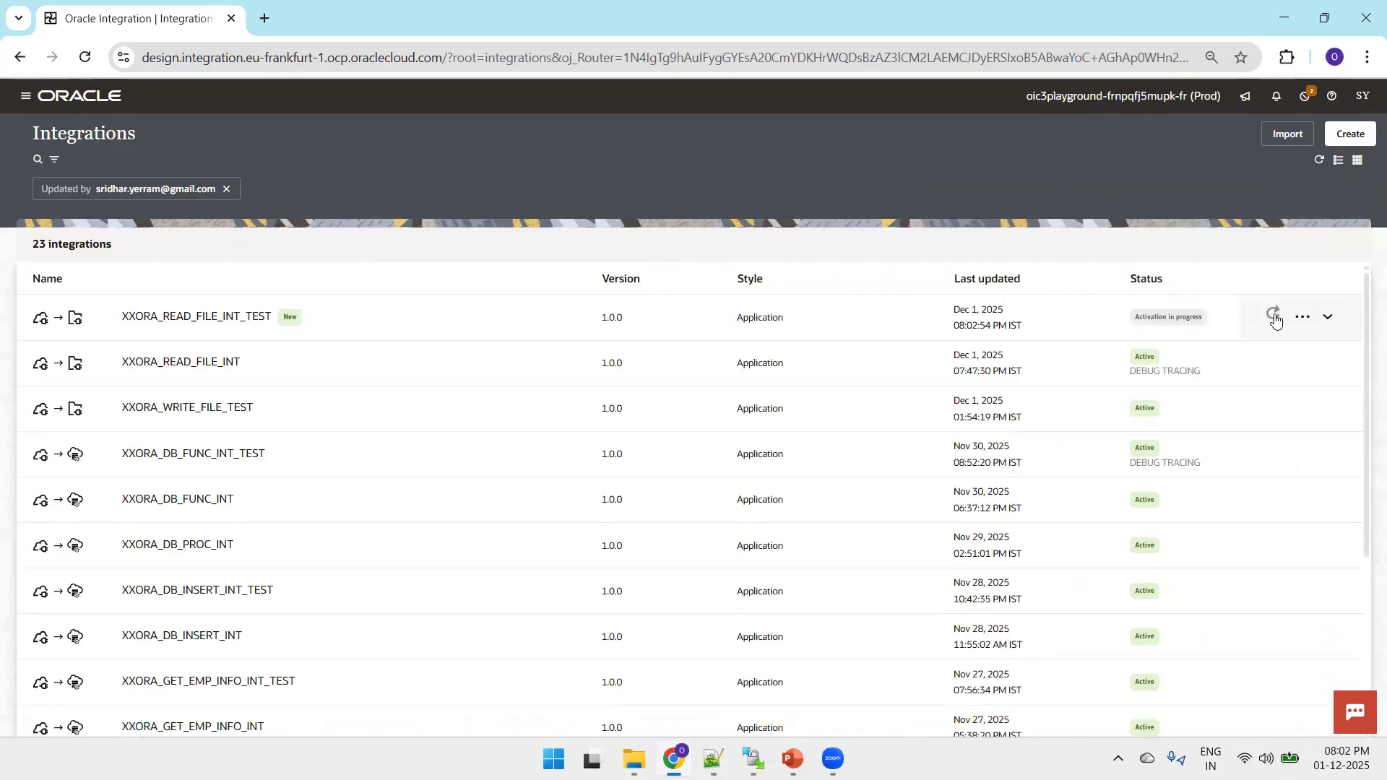
click(1271, 315)
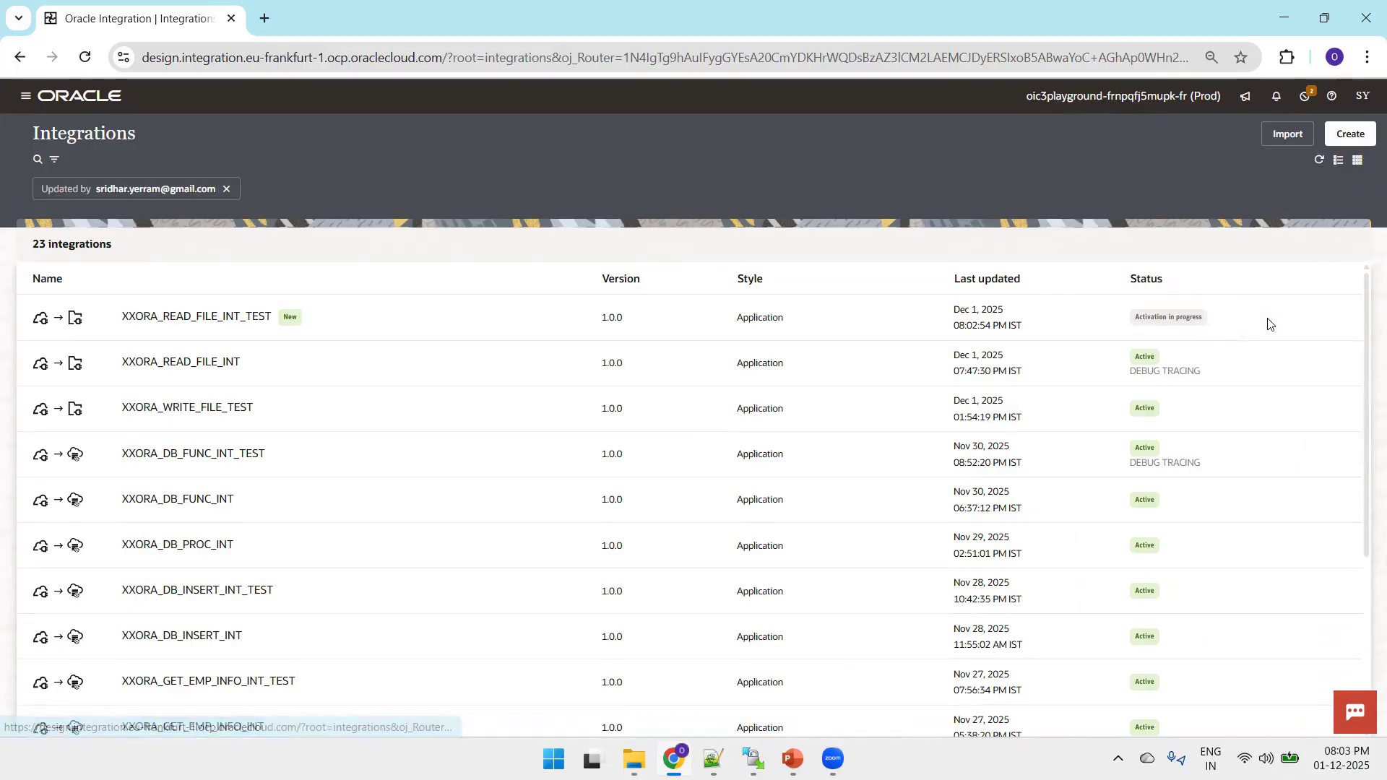
click(1271, 318)
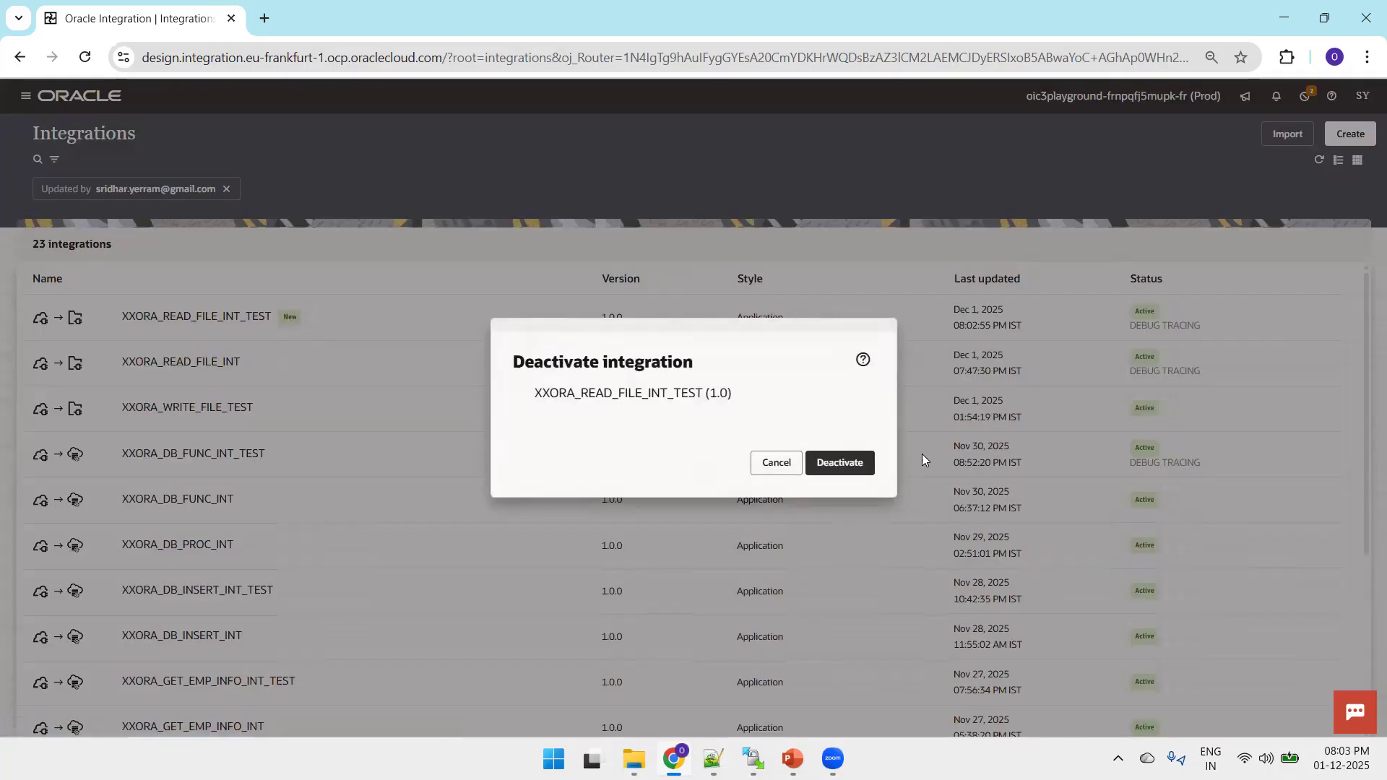
click(777, 465)
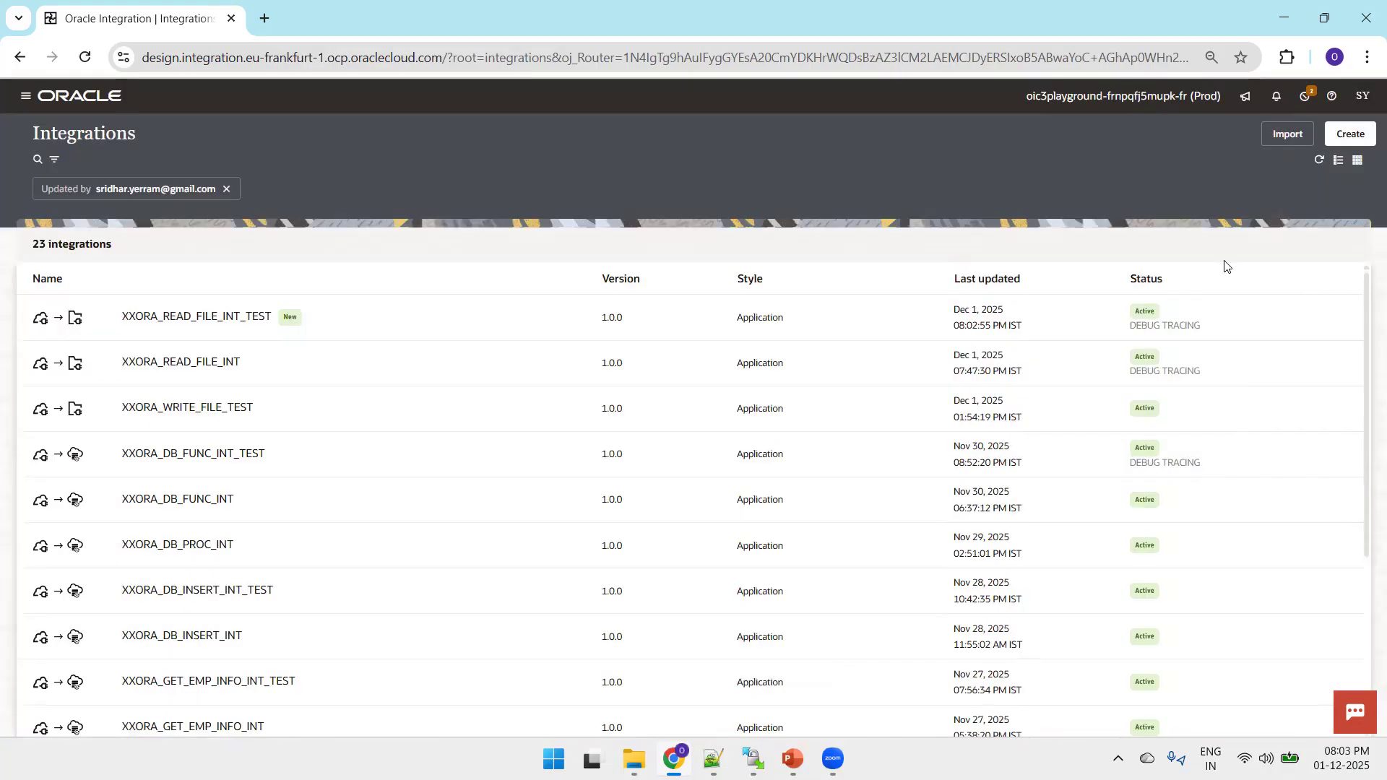
Run the XXORA_READ_FILE_INT_TEST integration and check the source records of emp.csv in Notepad++.
click(1304, 323)
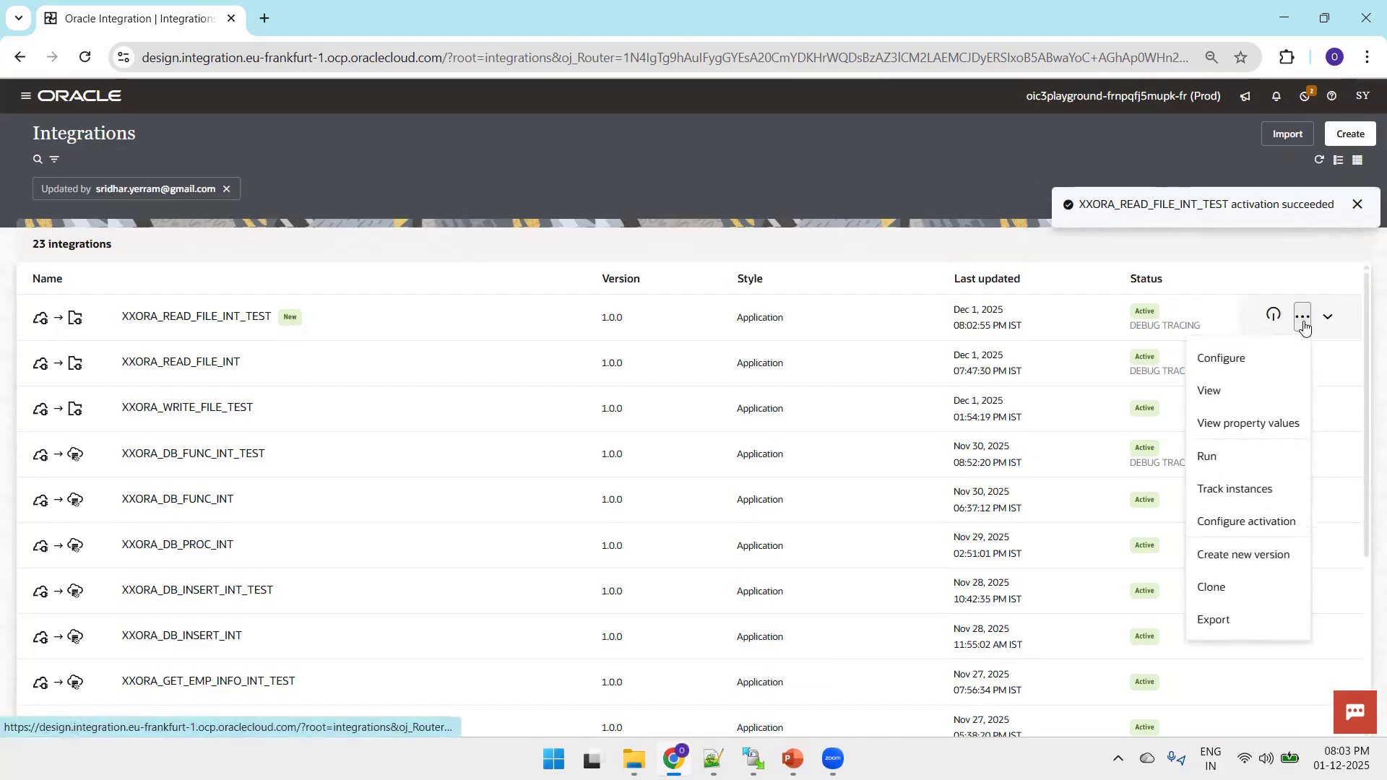
click(1227, 463)
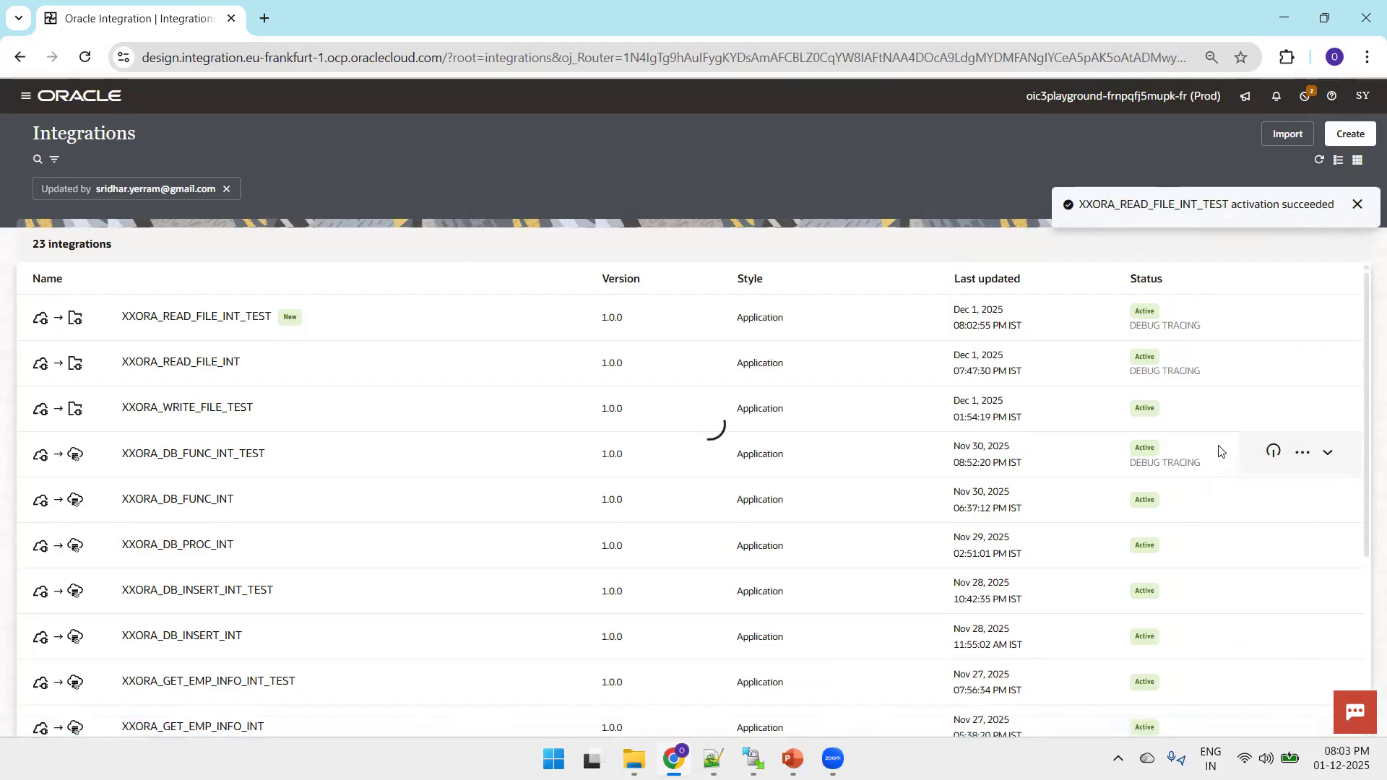
click(1312, 148)
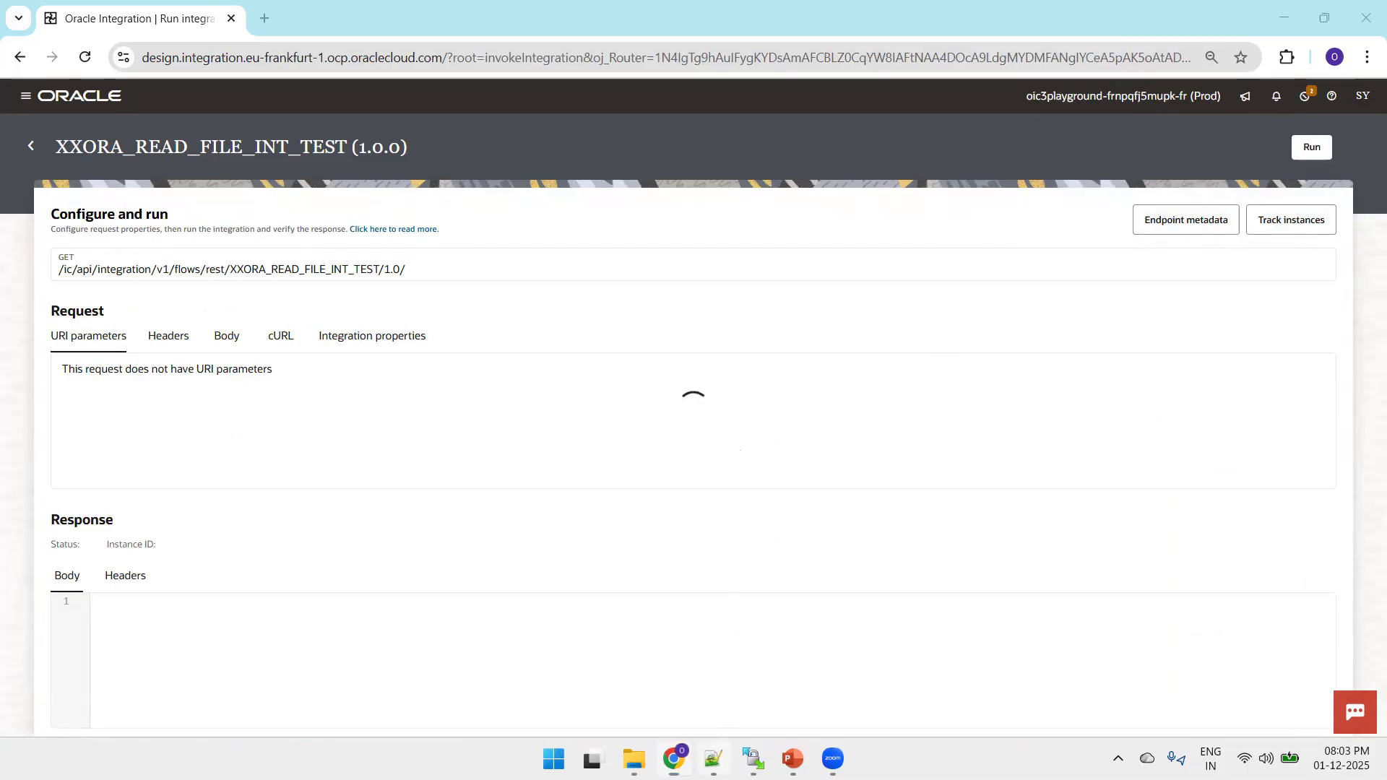
click(714, 759)
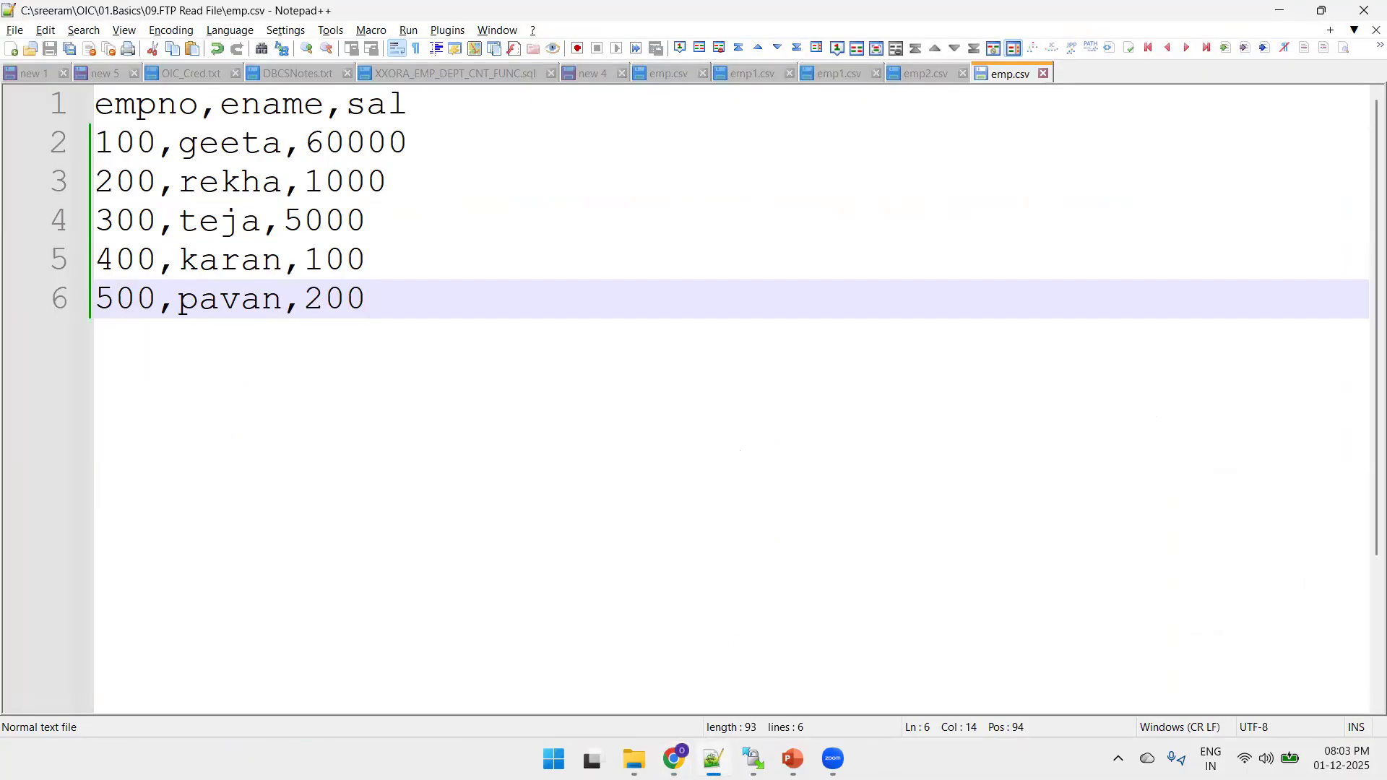
click(713, 758)
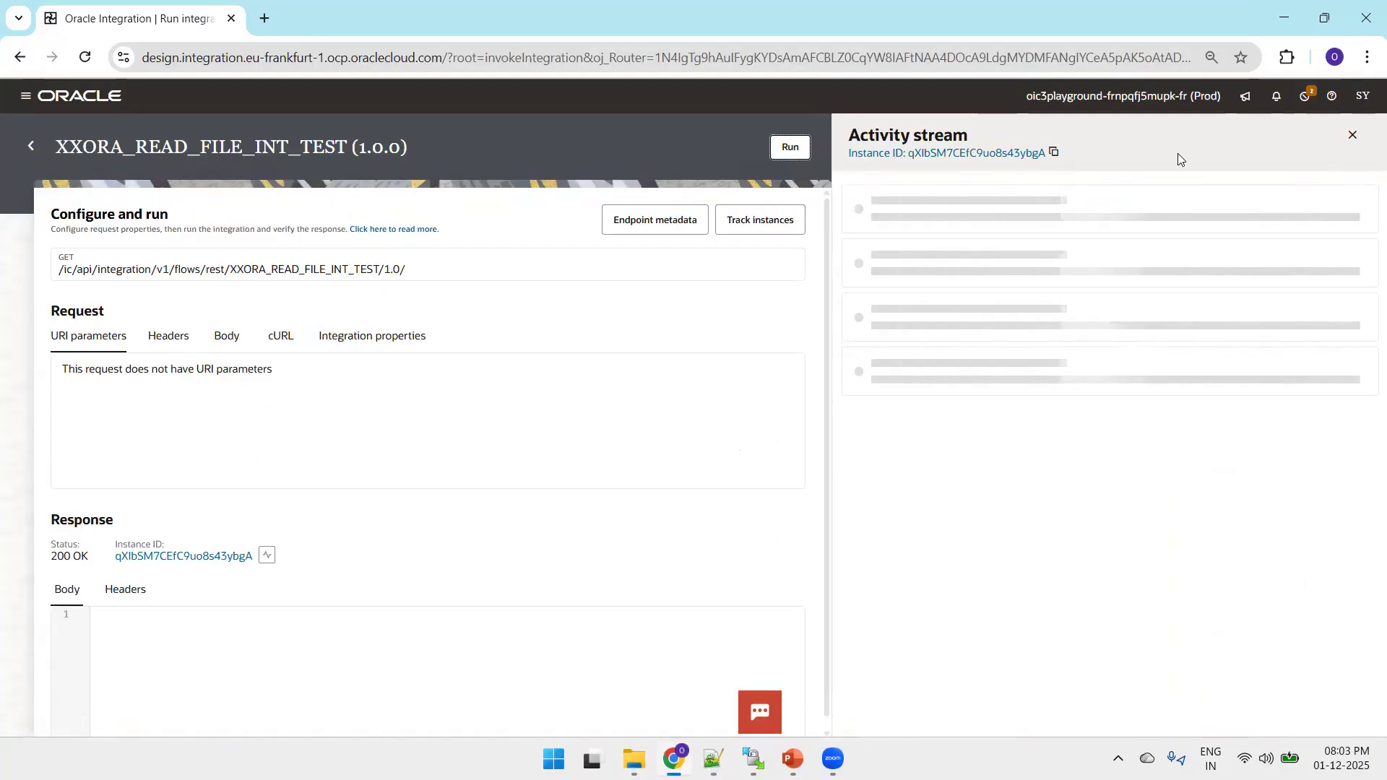
Examine the first iteration of ForEach1 in the activity stream and the ename payload written by Logger1.
click(1318, 196)
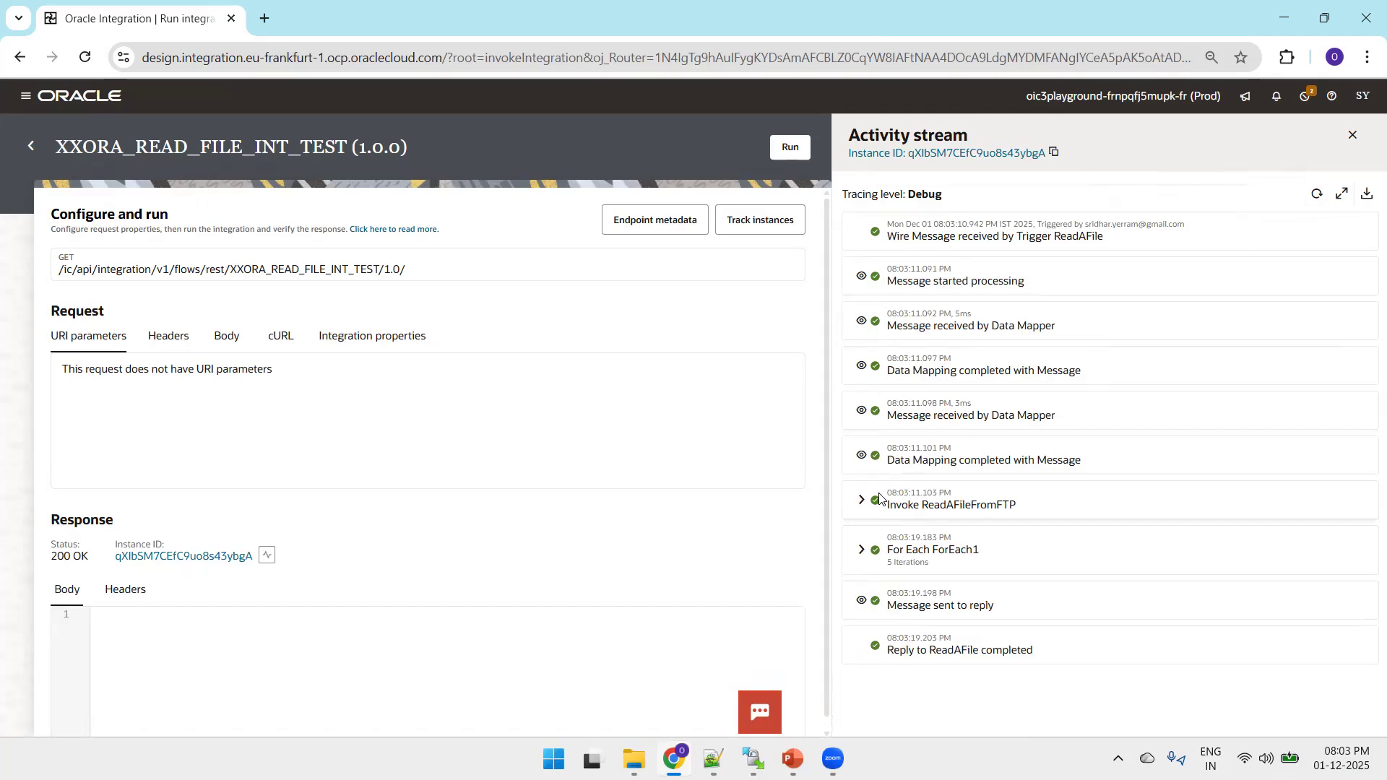
click(862, 553)
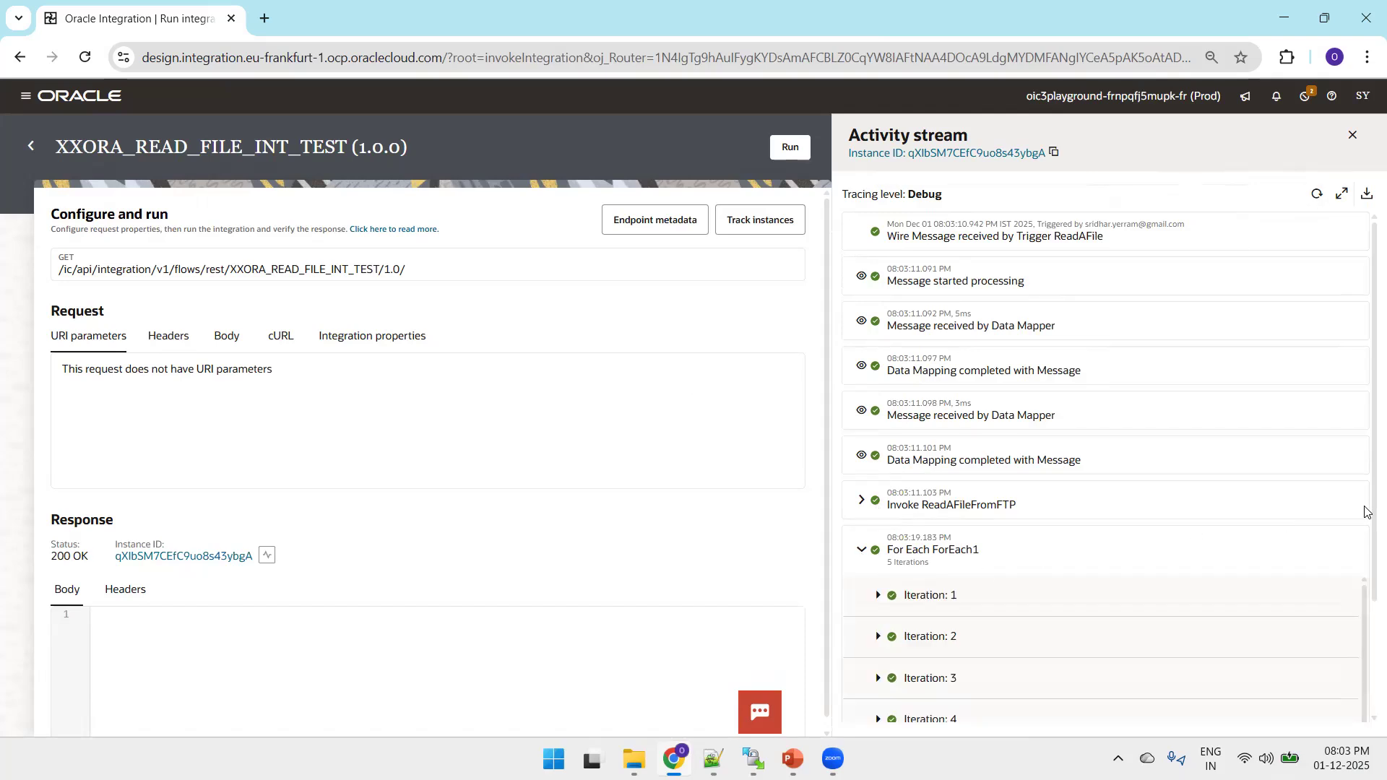
scroll(1366, 511, down, 2)
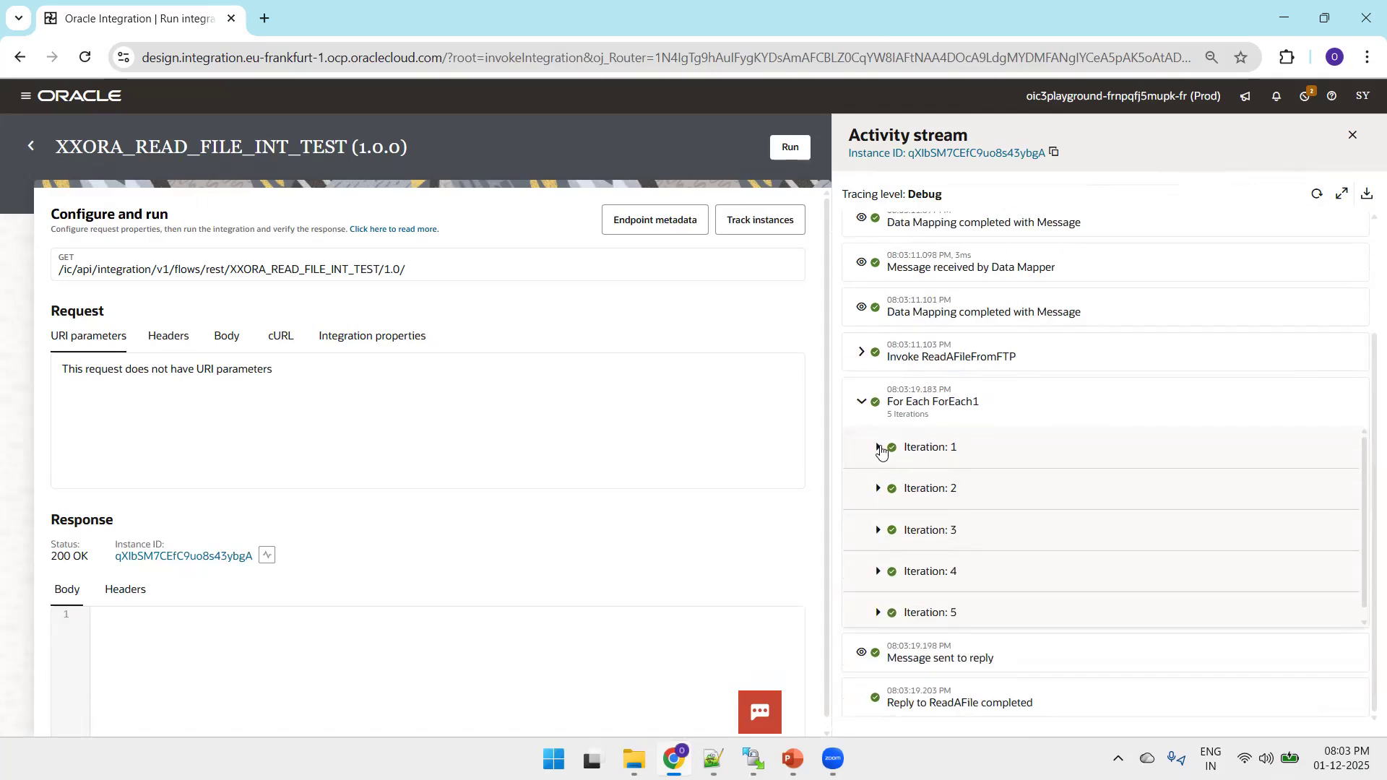
click(878, 448)
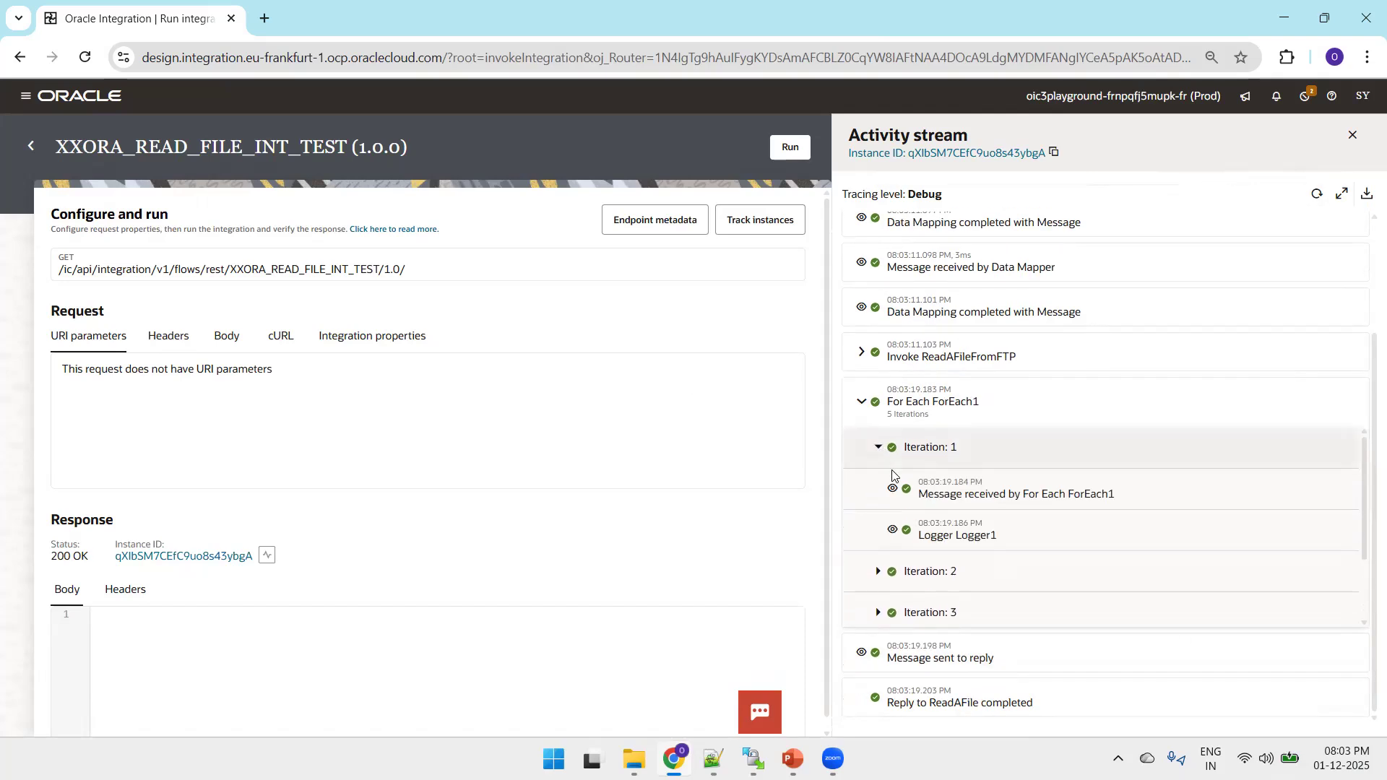
click(892, 533)
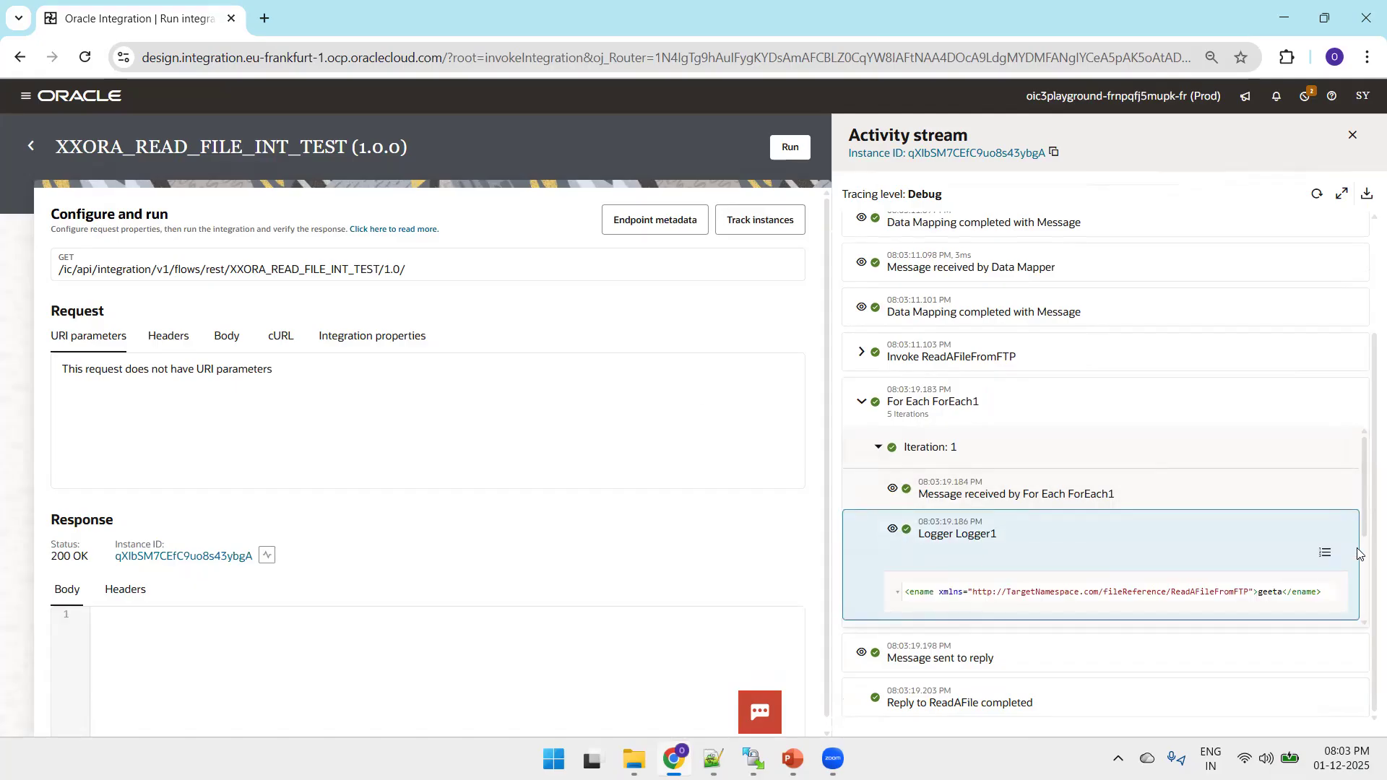
scroll(1351, 506, down, 1)
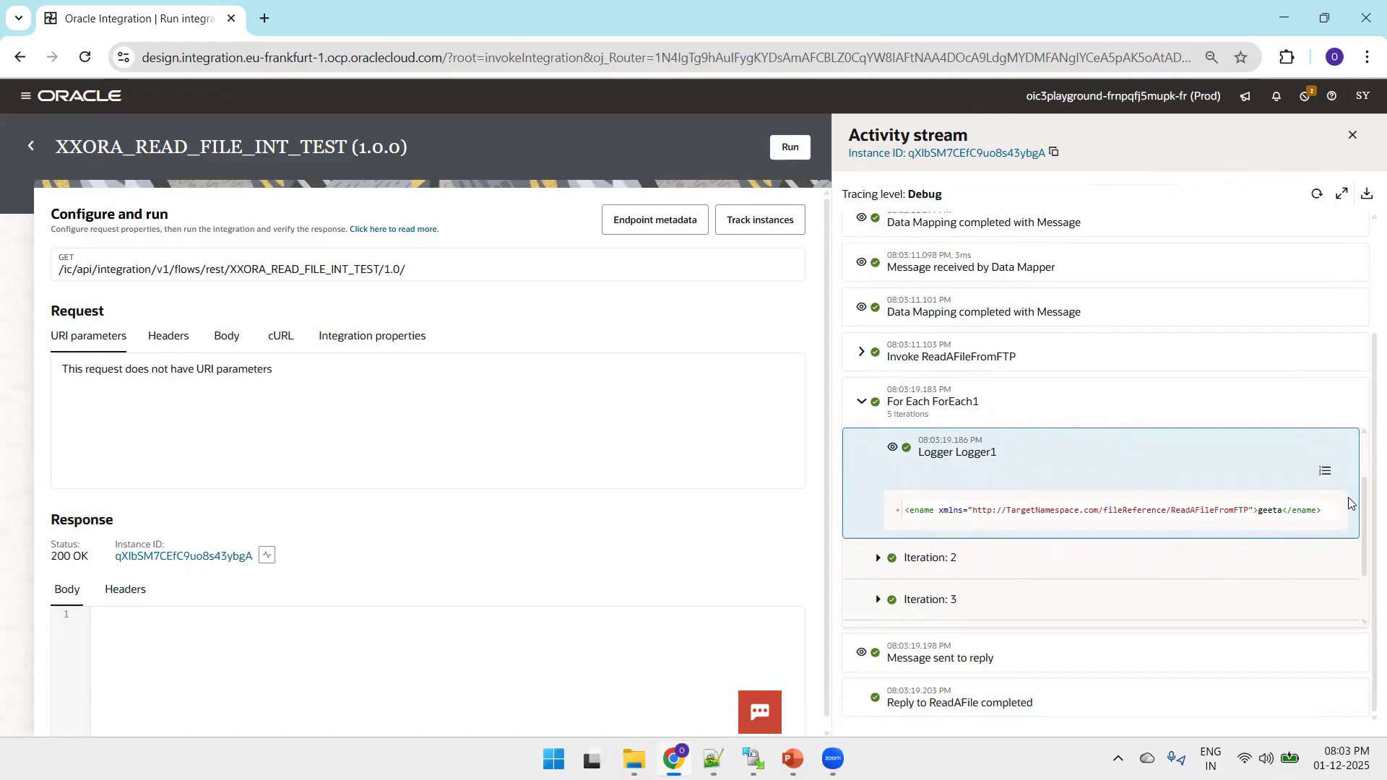
click(900, 457)
click(893, 455)
Examine the second iteration's received EmpRow message and open its Logger1 entry.
click(878, 558)
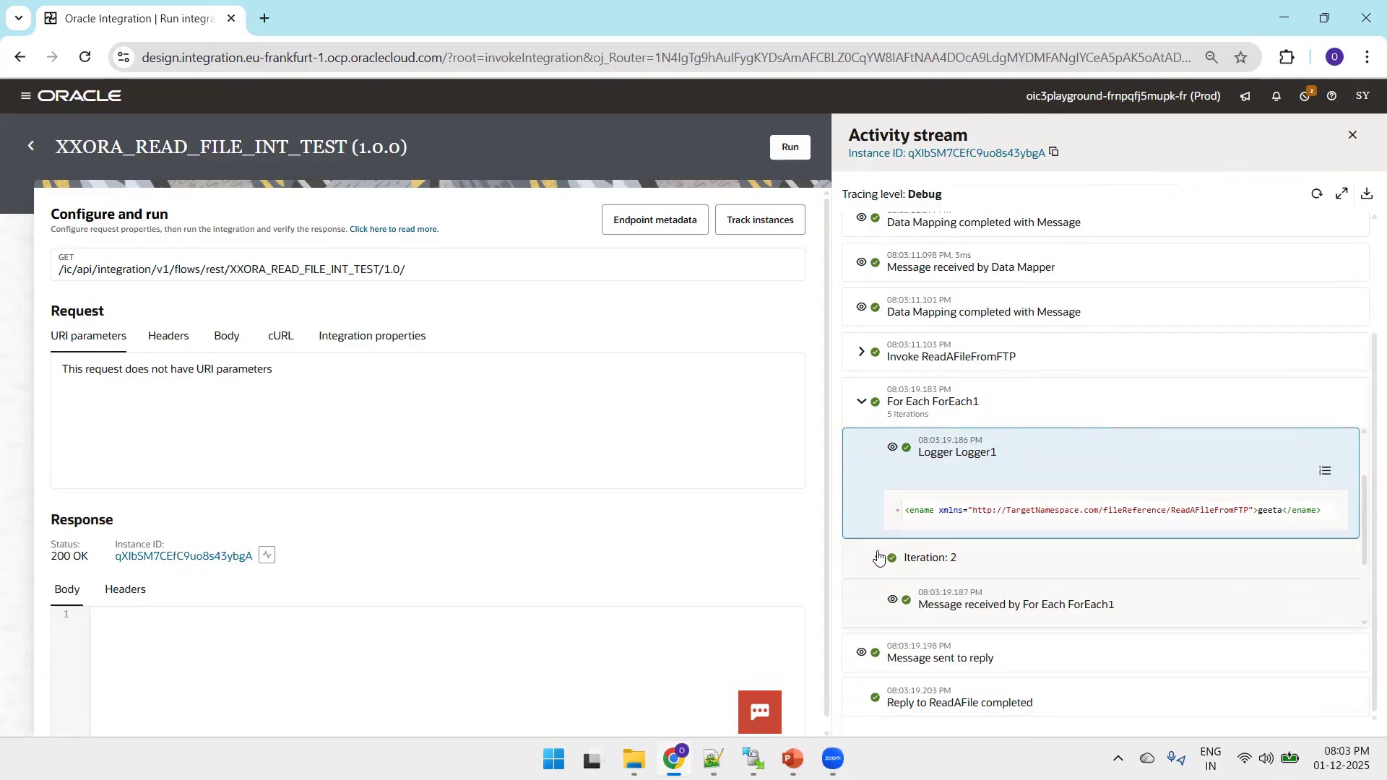
click(893, 603)
double_click(1269, 512)
scroll(1010, 497, down, 5)
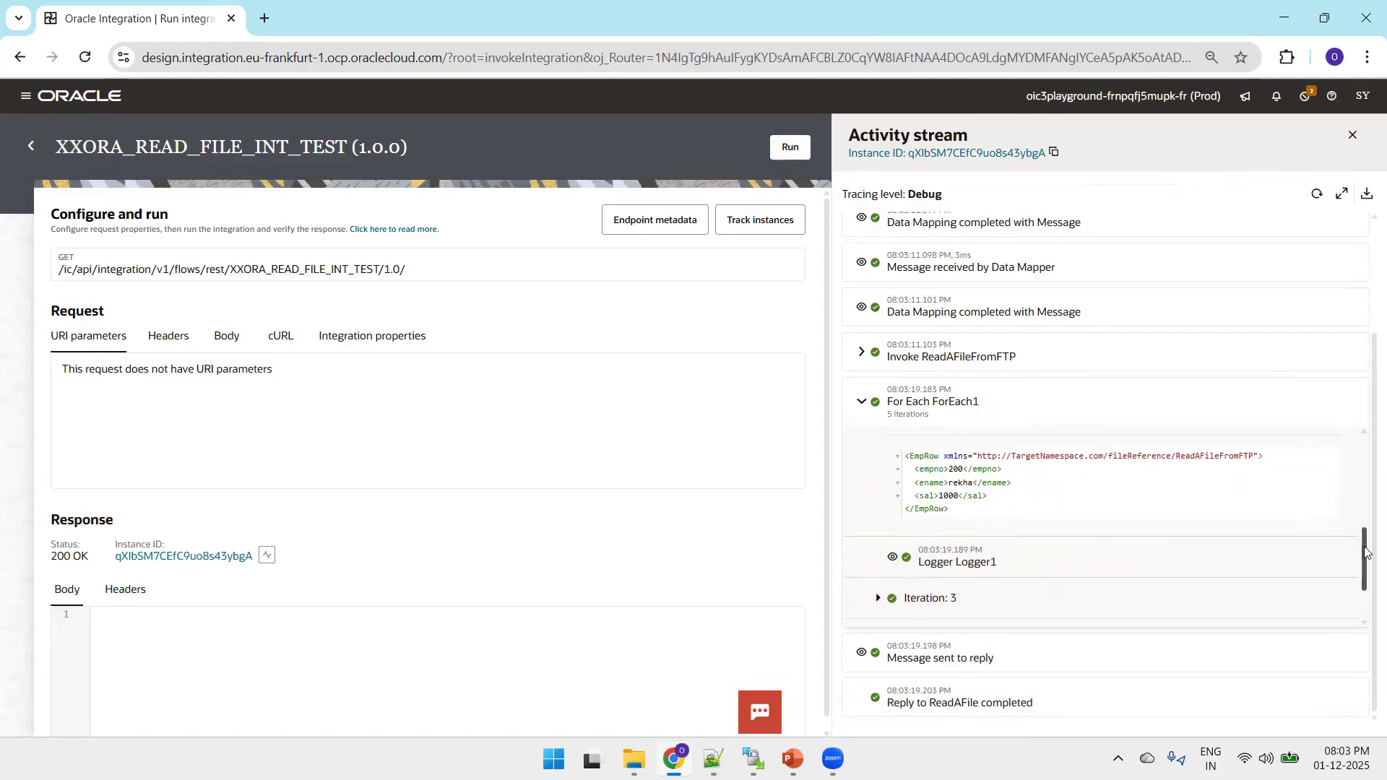
double_click(963, 506)
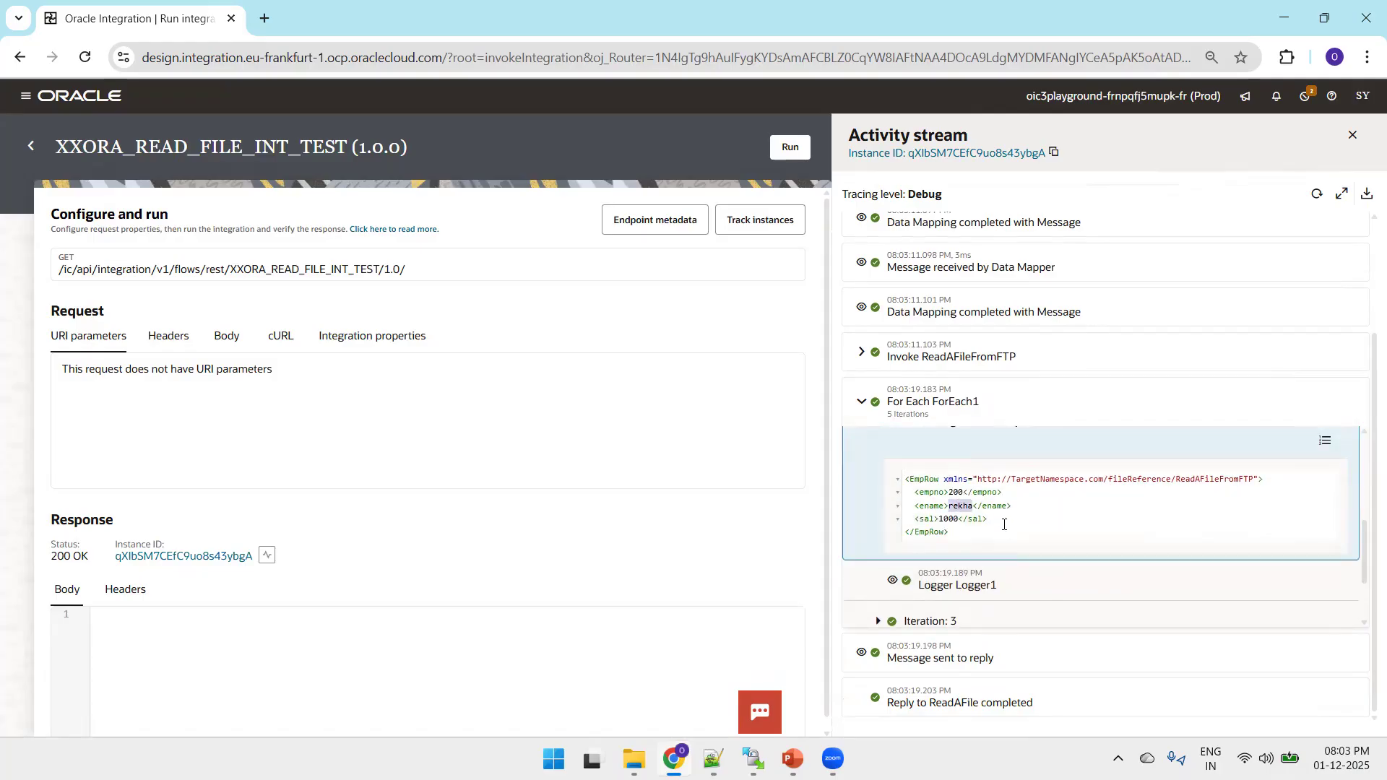
click(890, 581)
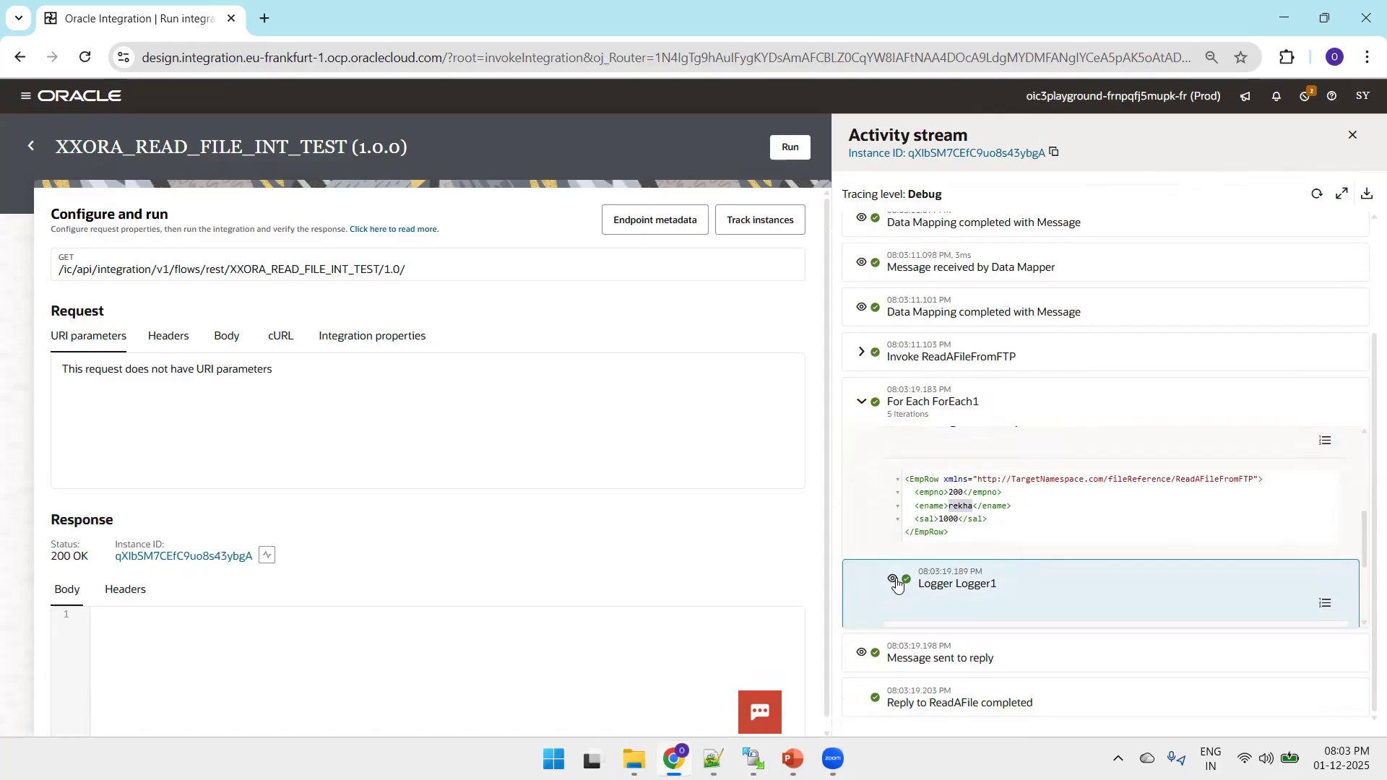
Collapse the first iteration's Logger1 details, the iteration itself and the ForEach1 entry in the activity stream.
drag(1364, 538, 1332, 454)
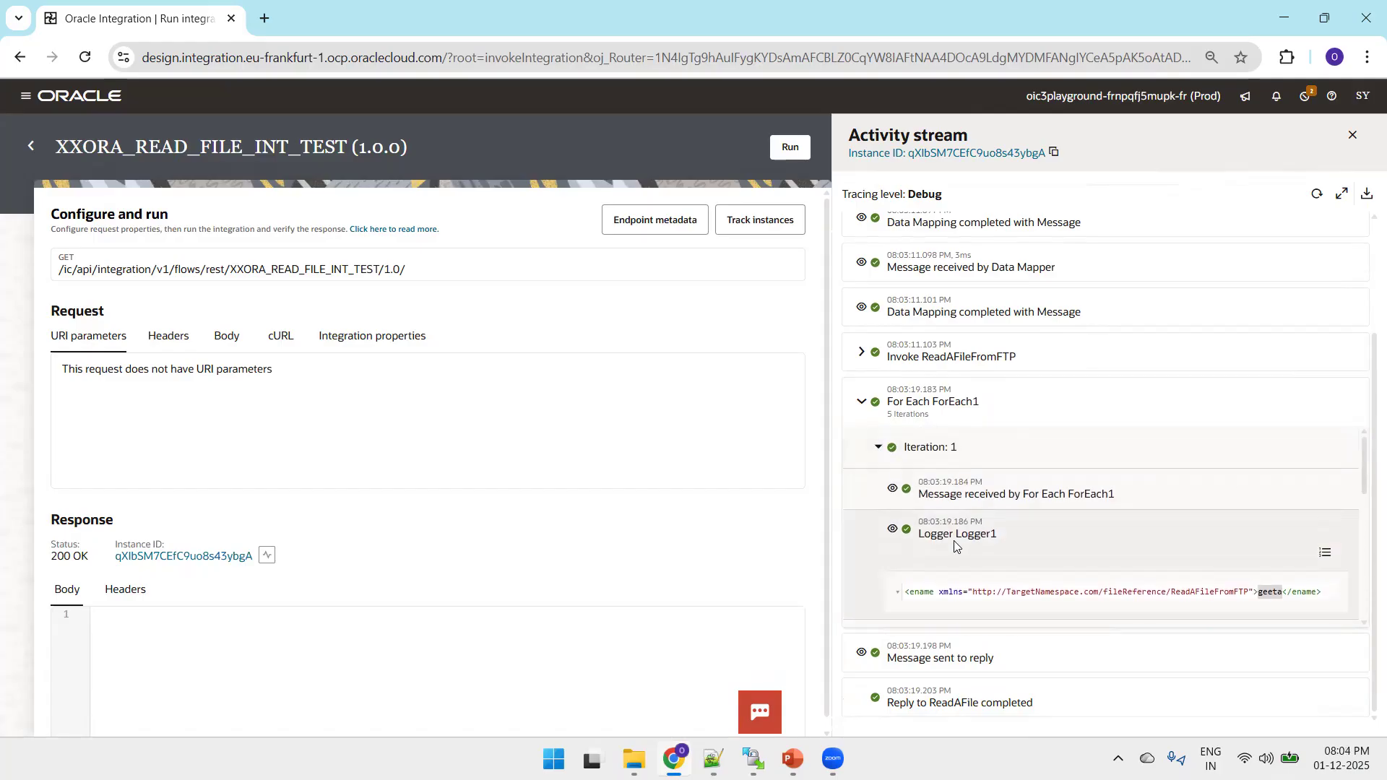
click(893, 529)
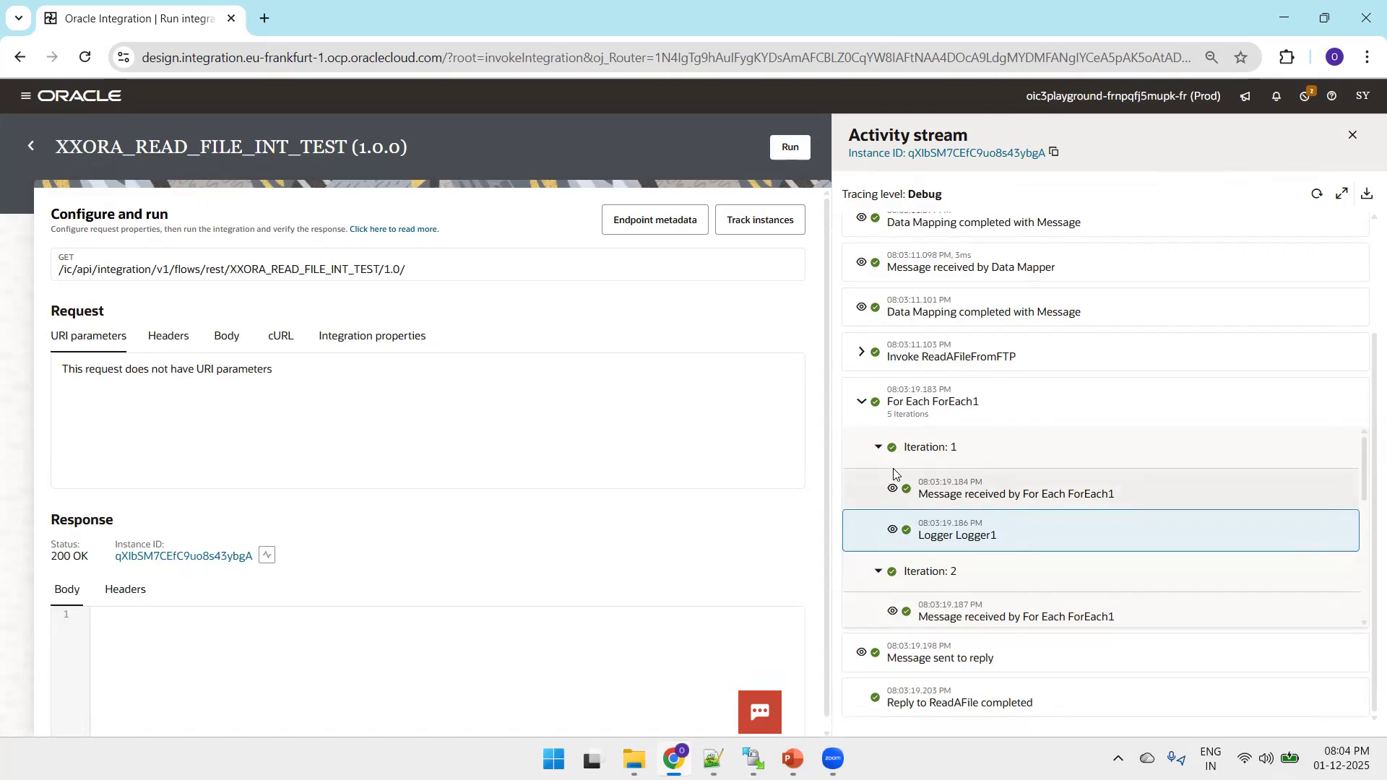
click(879, 450)
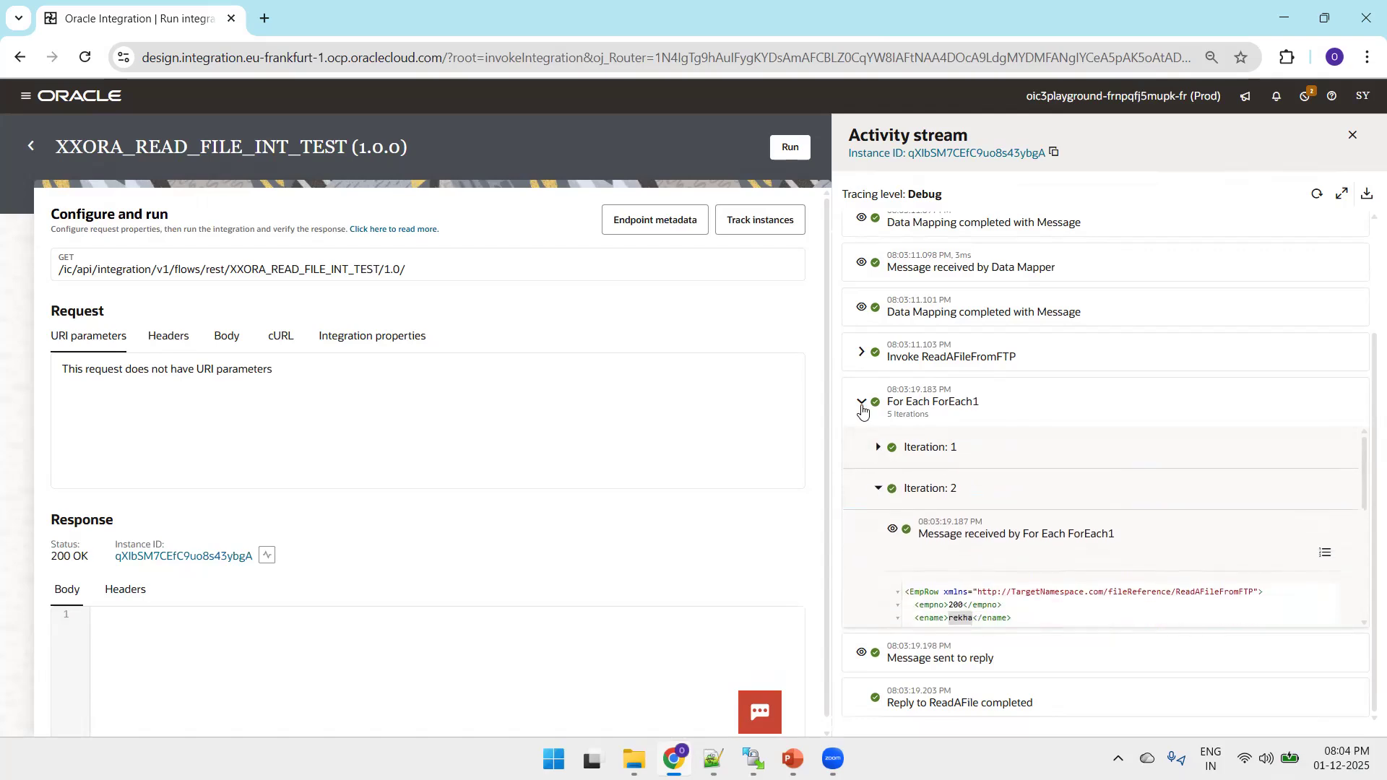
click(861, 402)
In Notepad++, append a copy of the five employee records on lines 2 to 6 to the end of emp.csv and save it.
click(713, 758)
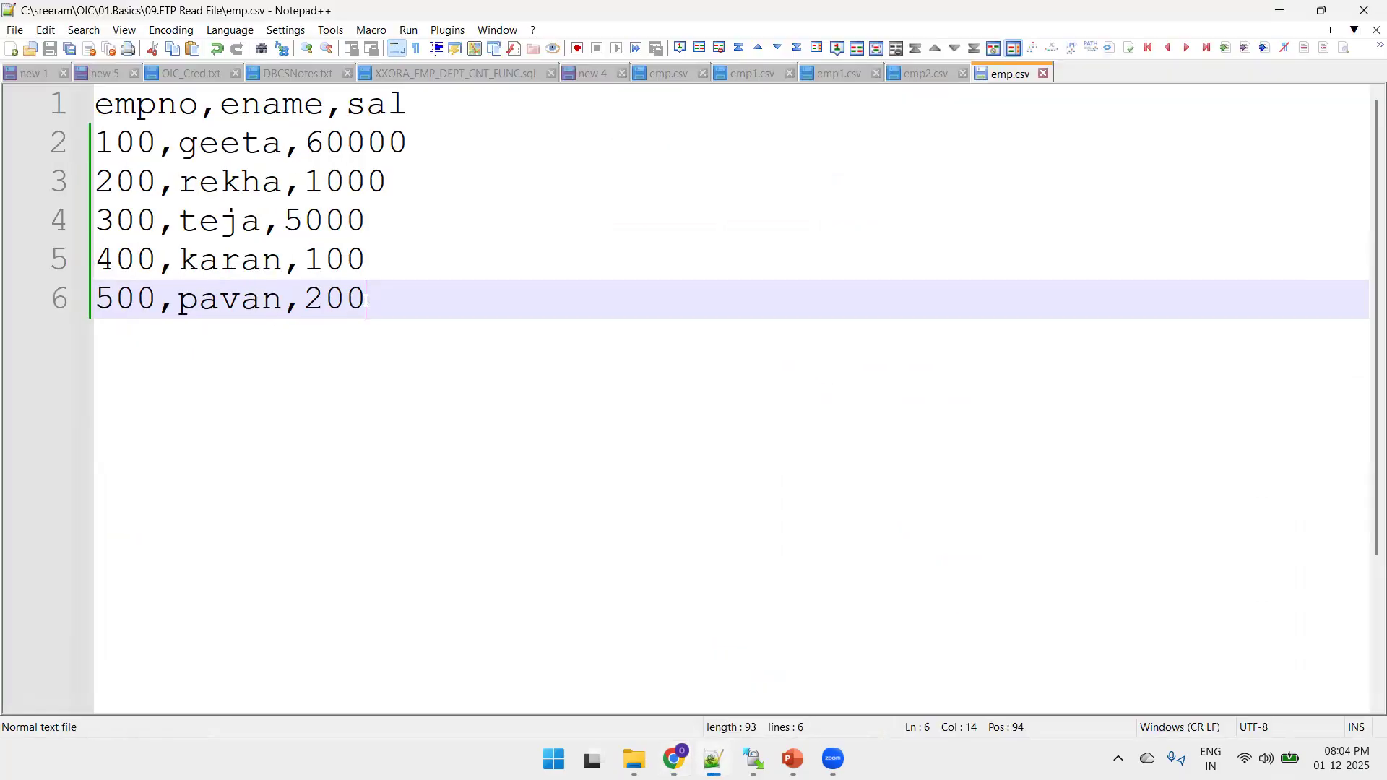
drag(367, 299, 78, 157)
key(ctrl+c)
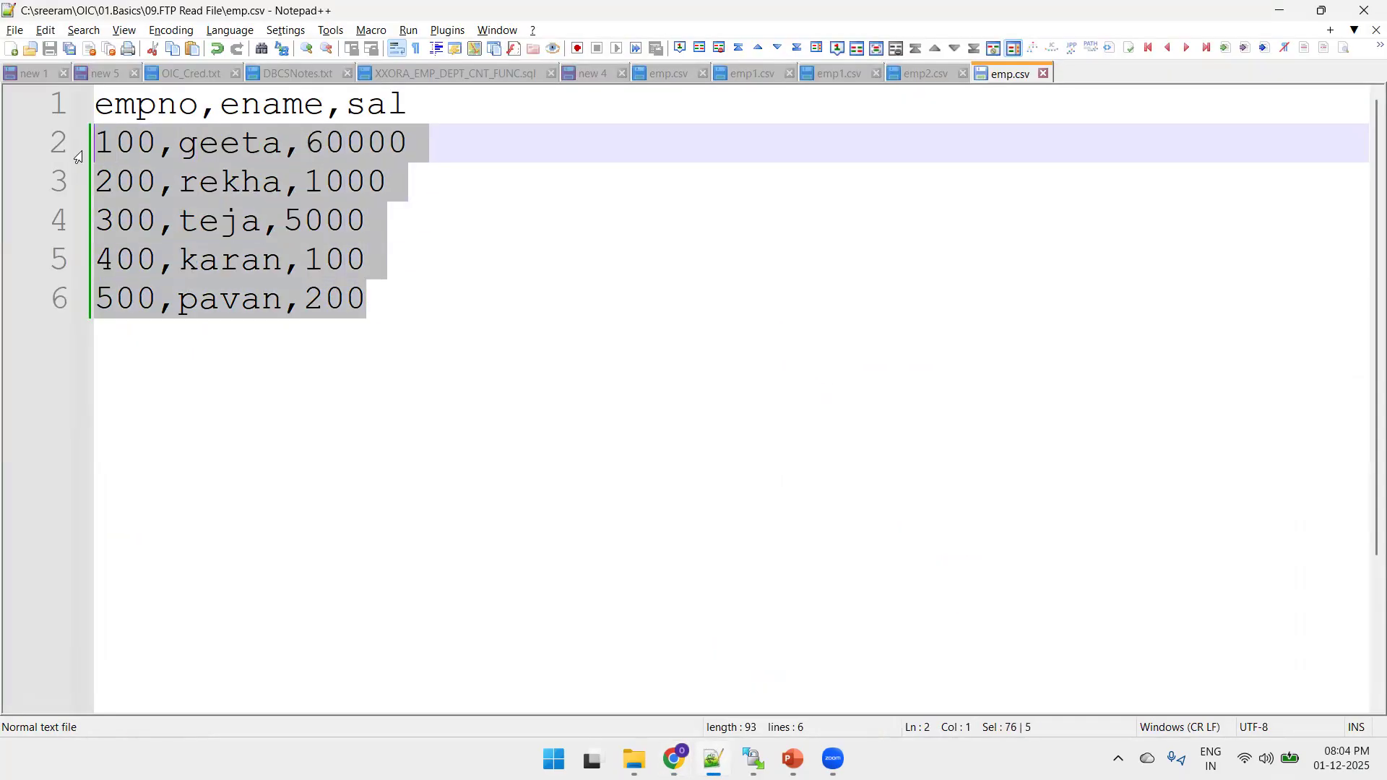
click(409, 285)
key(Return)
key(ctrl+v)
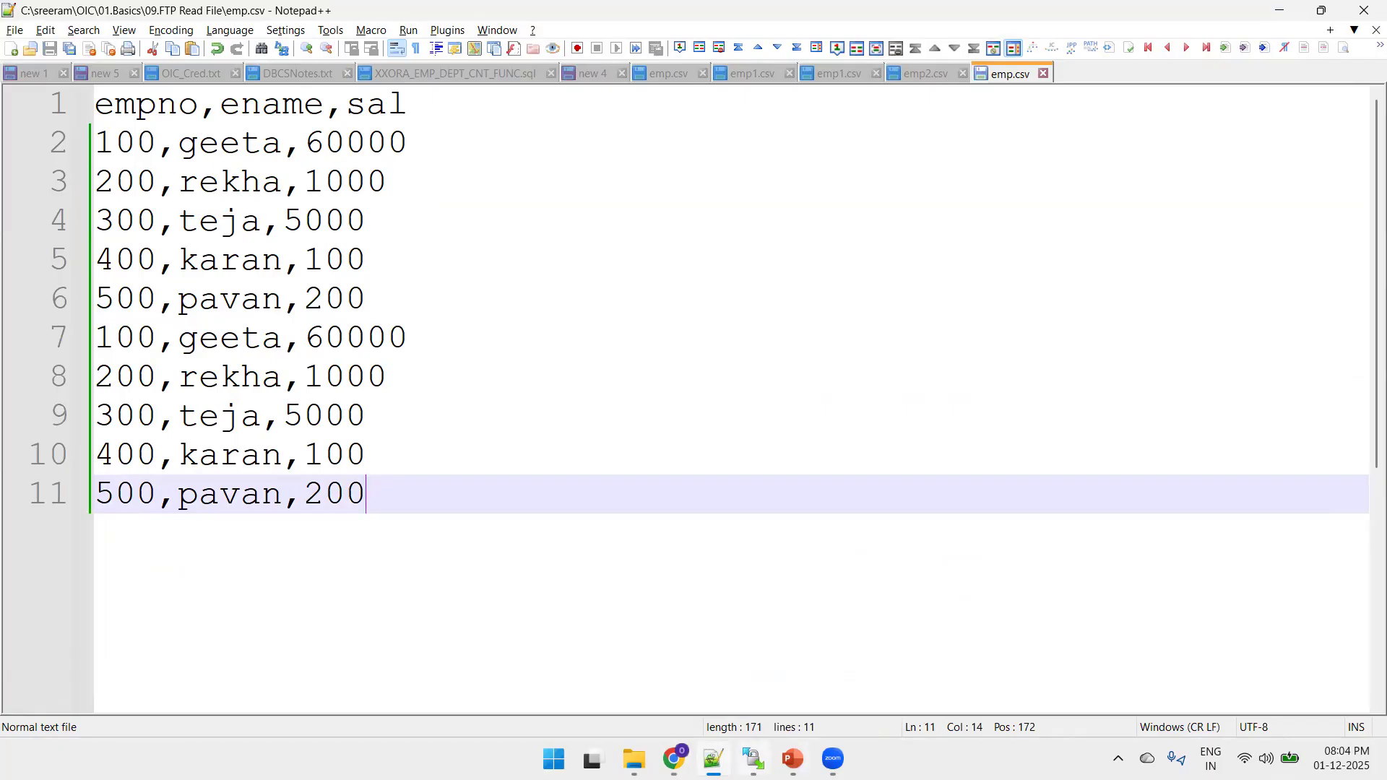
Switch to WinSCP and upload the local emp.csv to /2025/inbound/emp/, overwriting the existing remote file.
key(alt+Tab)
click(773, 519)
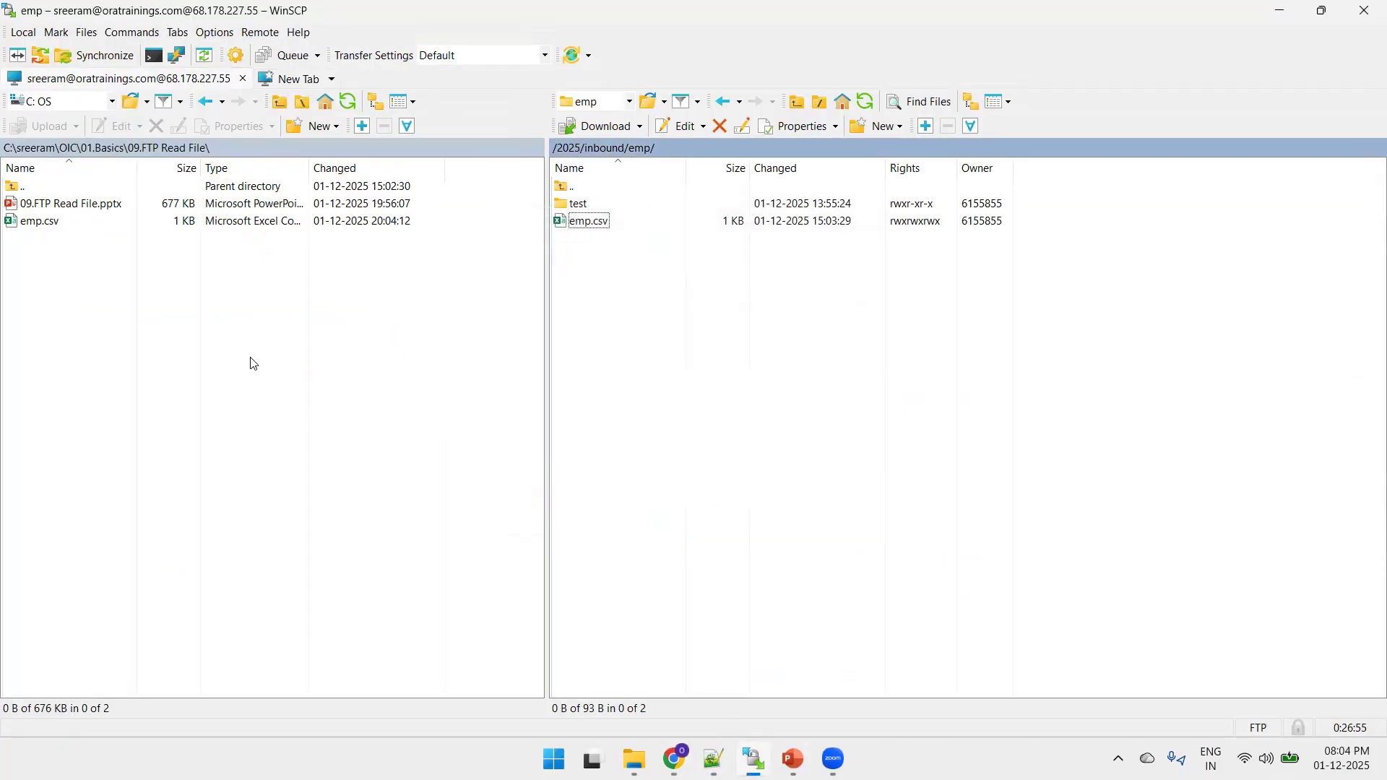
click(253, 363)
drag(29, 221, 637, 318)
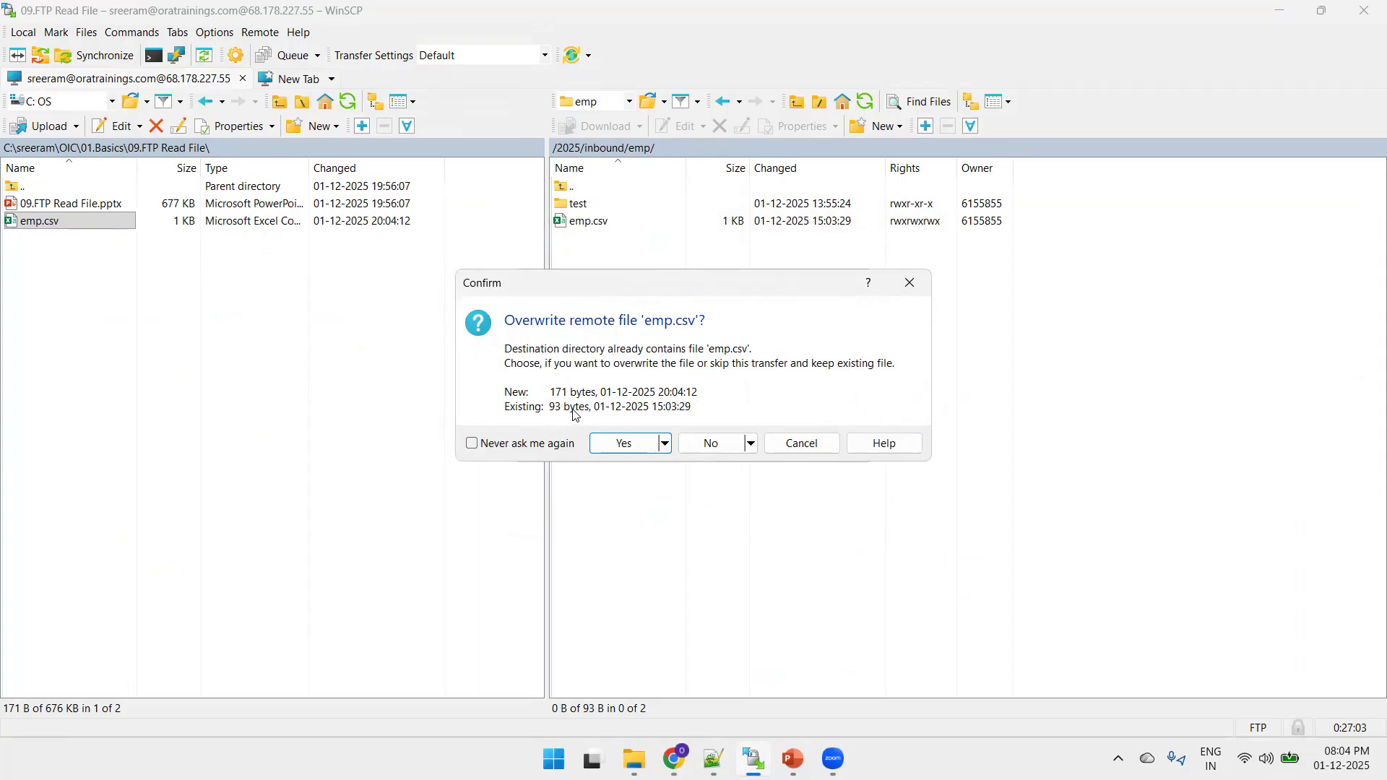
click(623, 442)
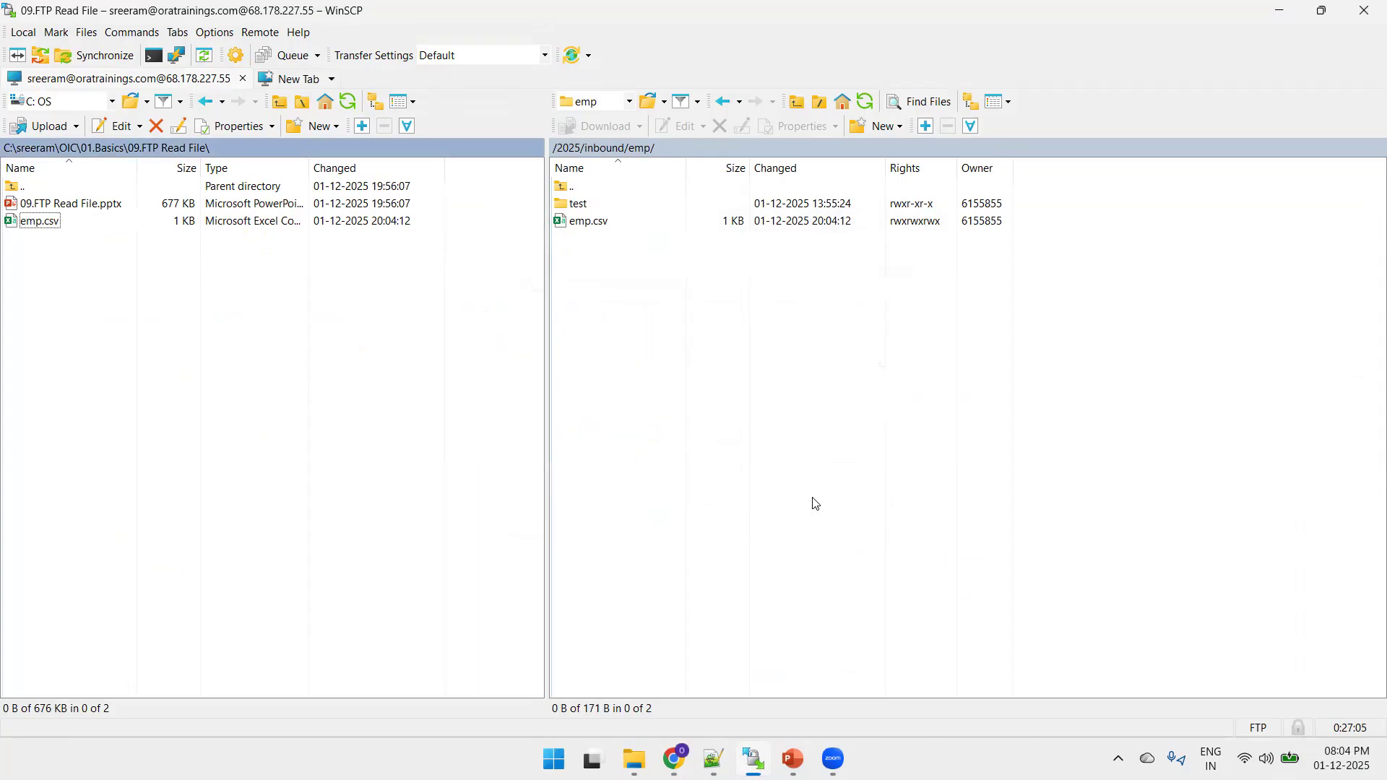
Return to Oracle Integration, close the activity stream and rerun XXORA_READ_FILE_INT_TEST, reloading the run page before running it again.
key(alt+Tab)
key(alt+Tab)
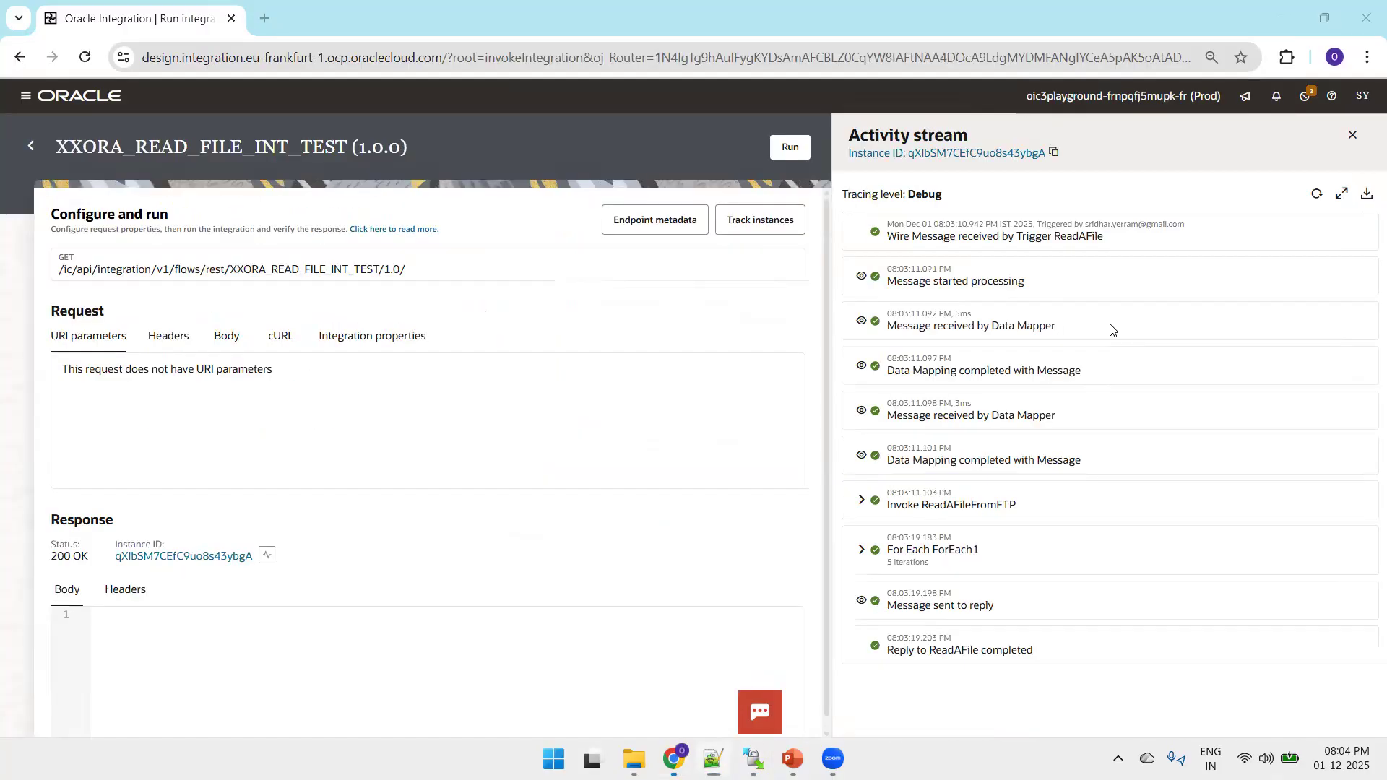
click(1351, 138)
click(1307, 148)
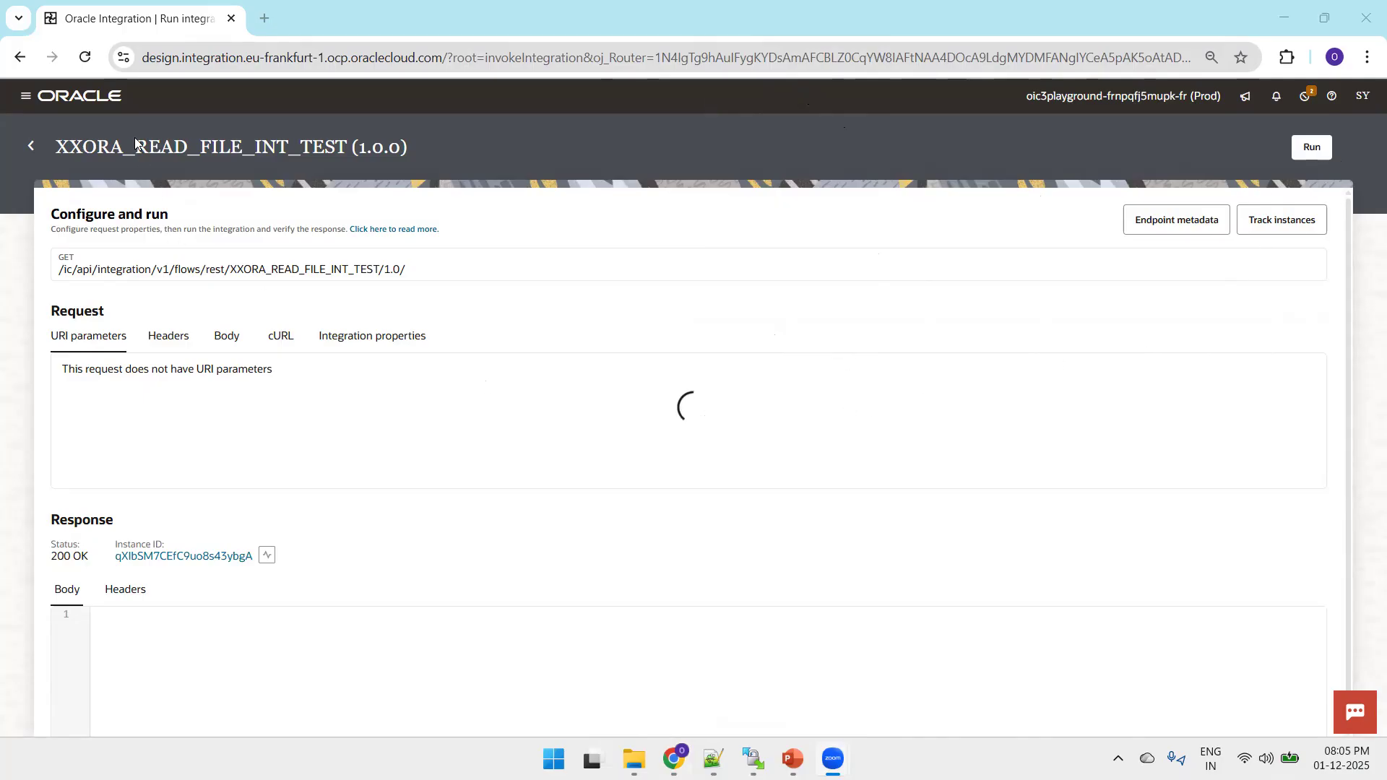
click(84, 63)
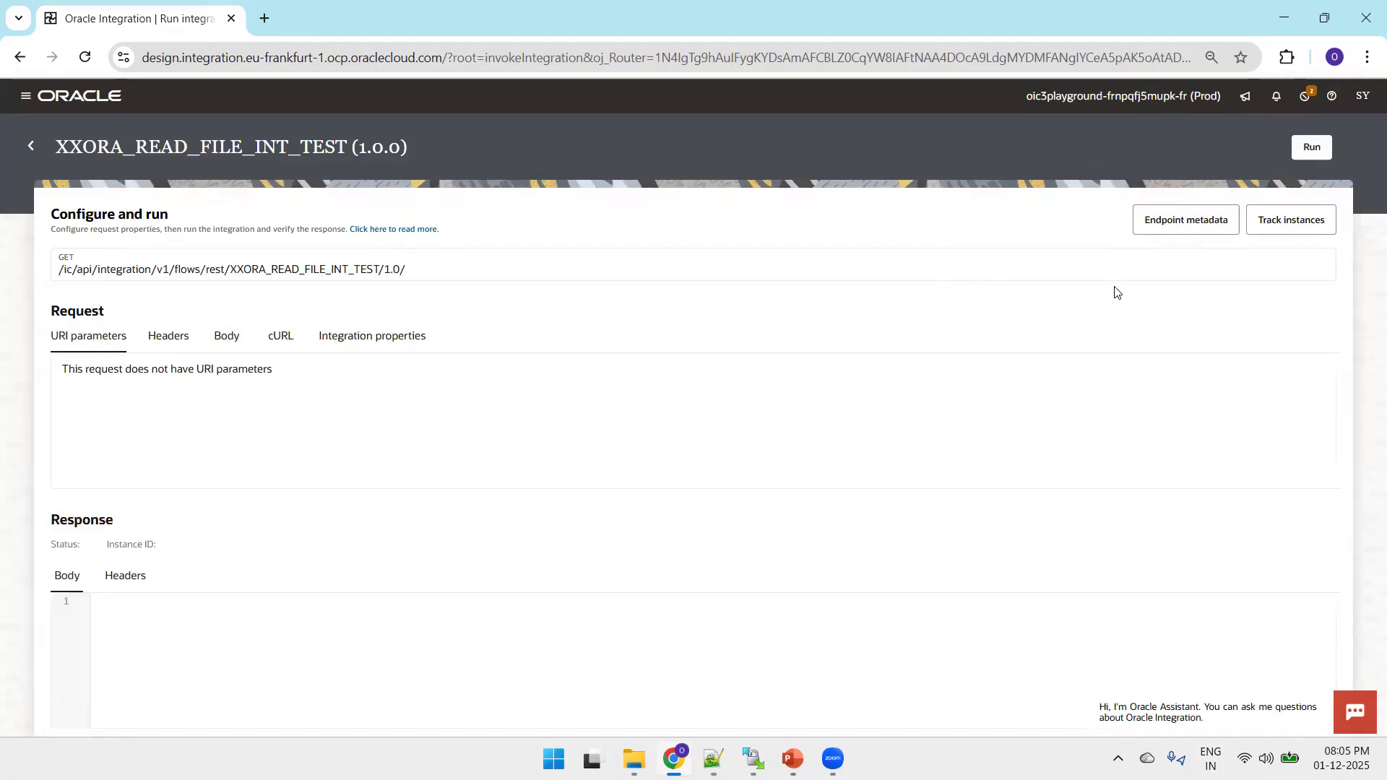
click(1312, 148)
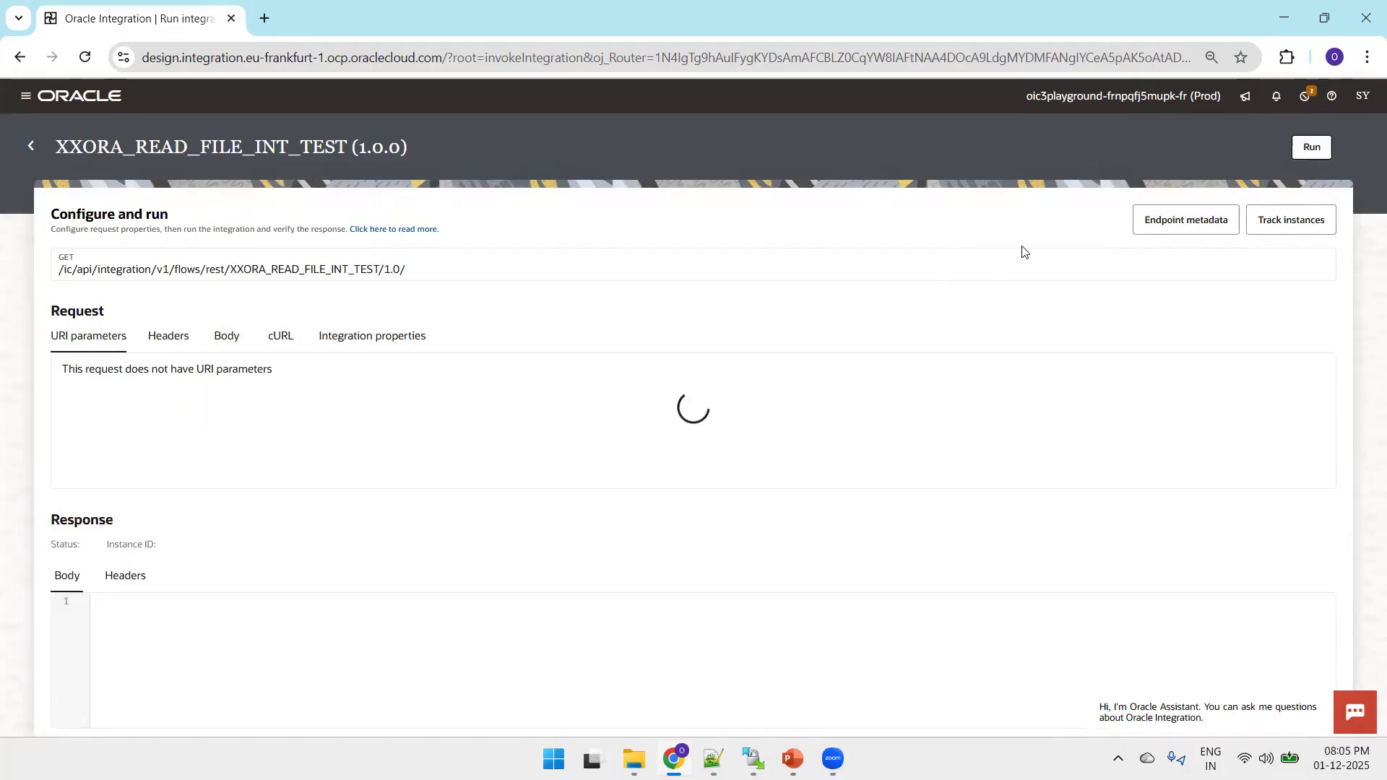